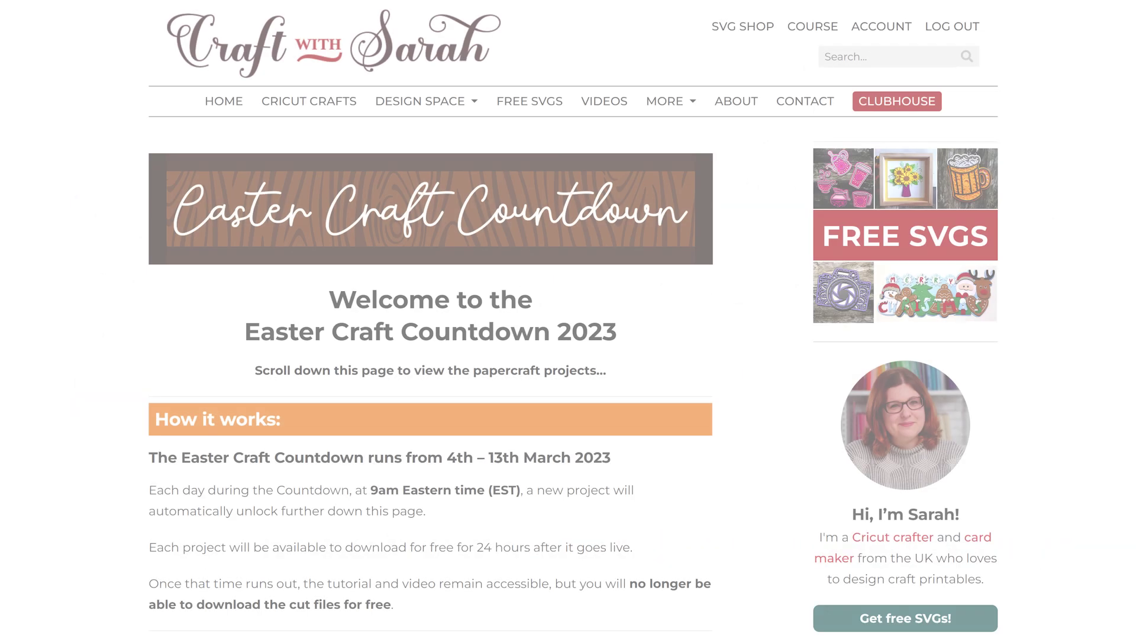
- Look through the Easter Craft Countdown page down to the Saturday 4th March project download
{"action": "scroll", "coordinate": [574, 319], "scroll_direction": "down", "scroll_amount": 4}
{"action": "scroll", "coordinate": [573, 319], "scroll_direction": "down", "scroll_amount": 5}
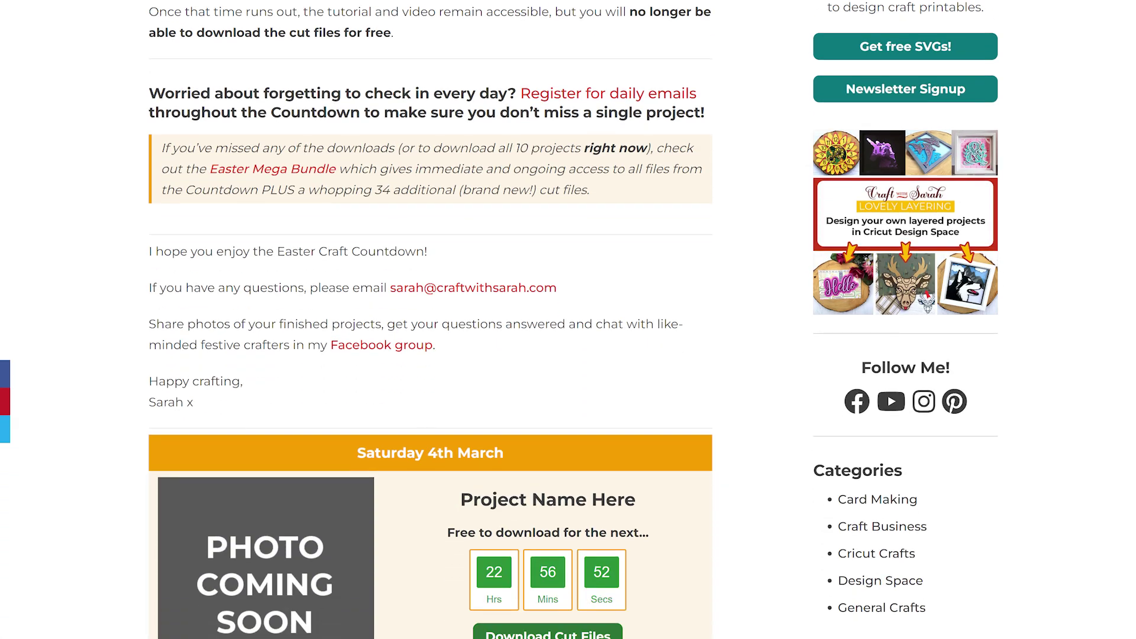
{"action": "scroll", "coordinate": [573, 319], "scroll_direction": "down", "scroll_amount": 5}
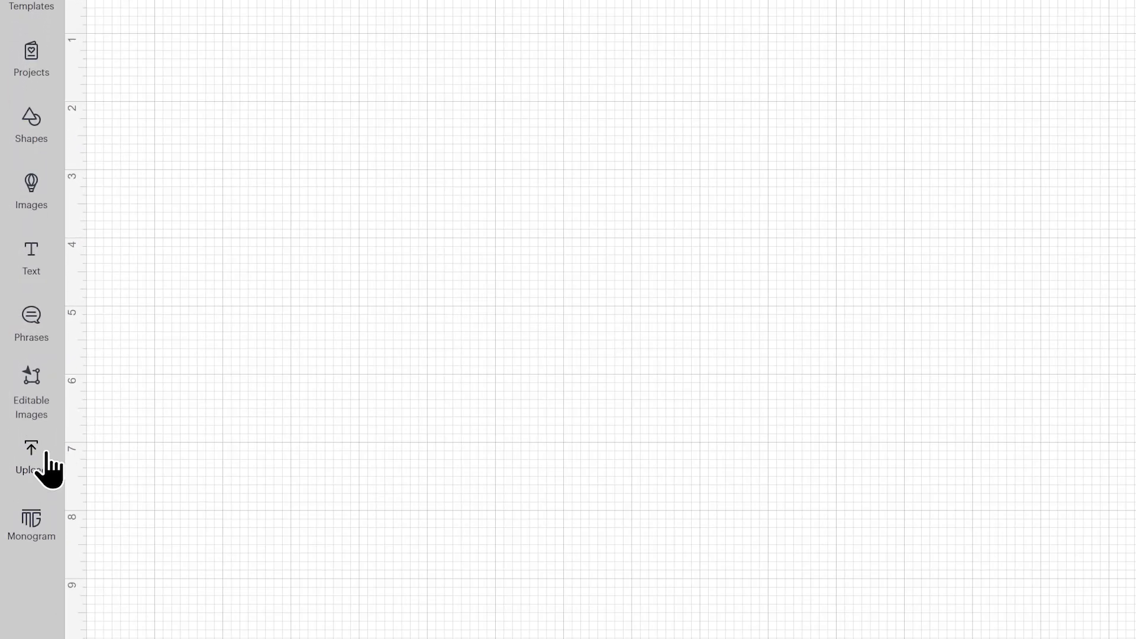
- Upload the cut file svg-photo-bunny-1.svg from the SVG Files folder of Easter Day 03
{"action": "left_click", "coordinate": [46, 454]}
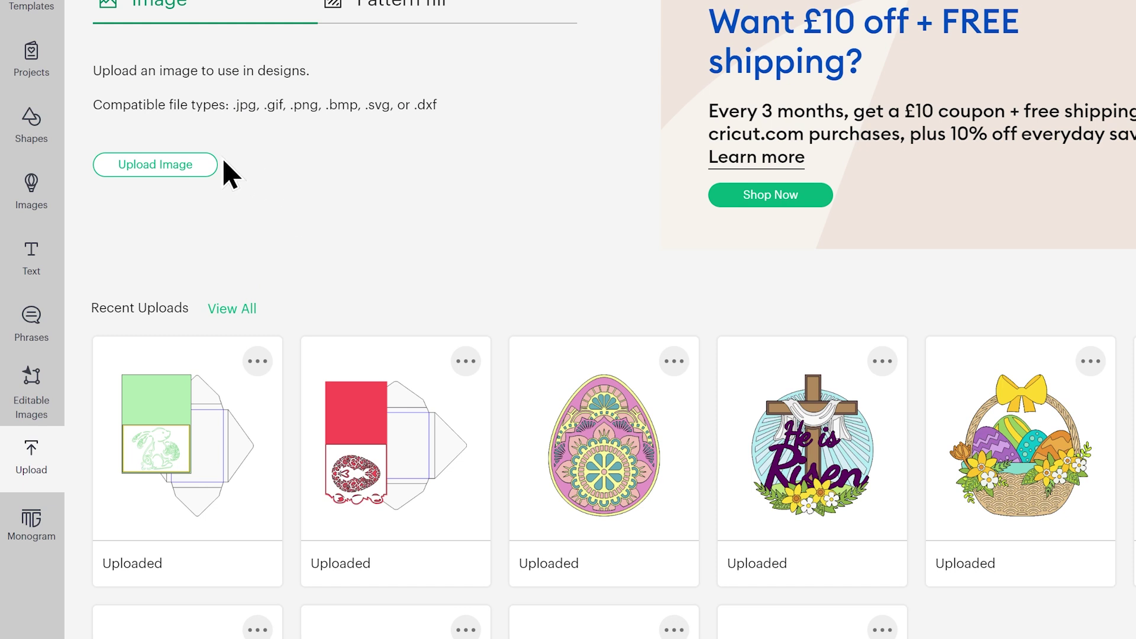
{"action": "left_click", "coordinate": [201, 167]}
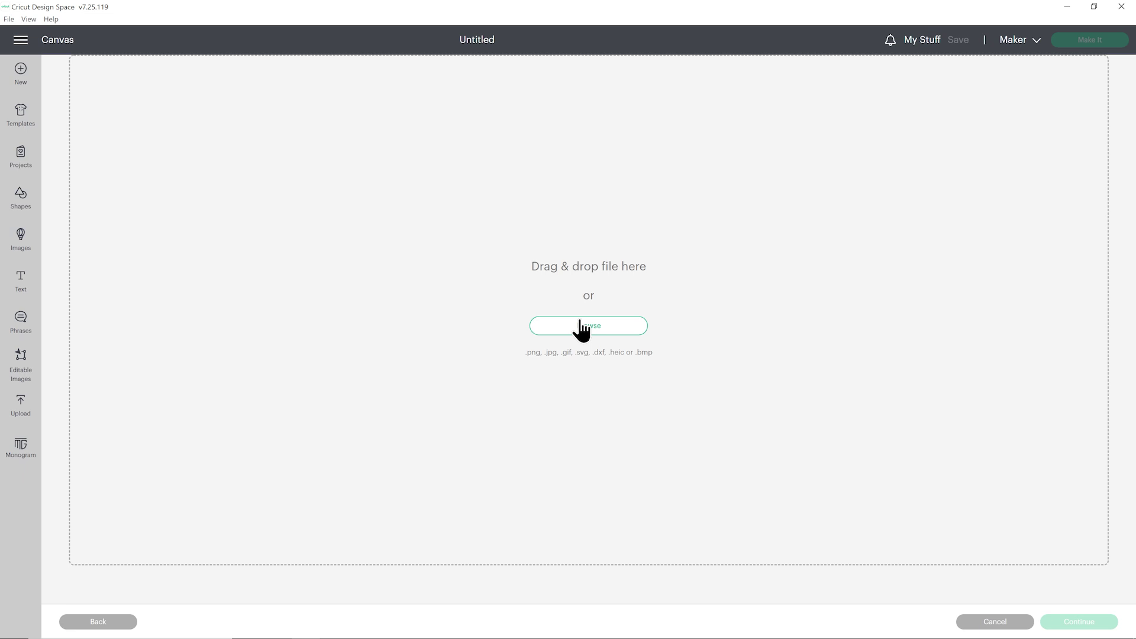
{"action": "left_click", "coordinate": [583, 326]}
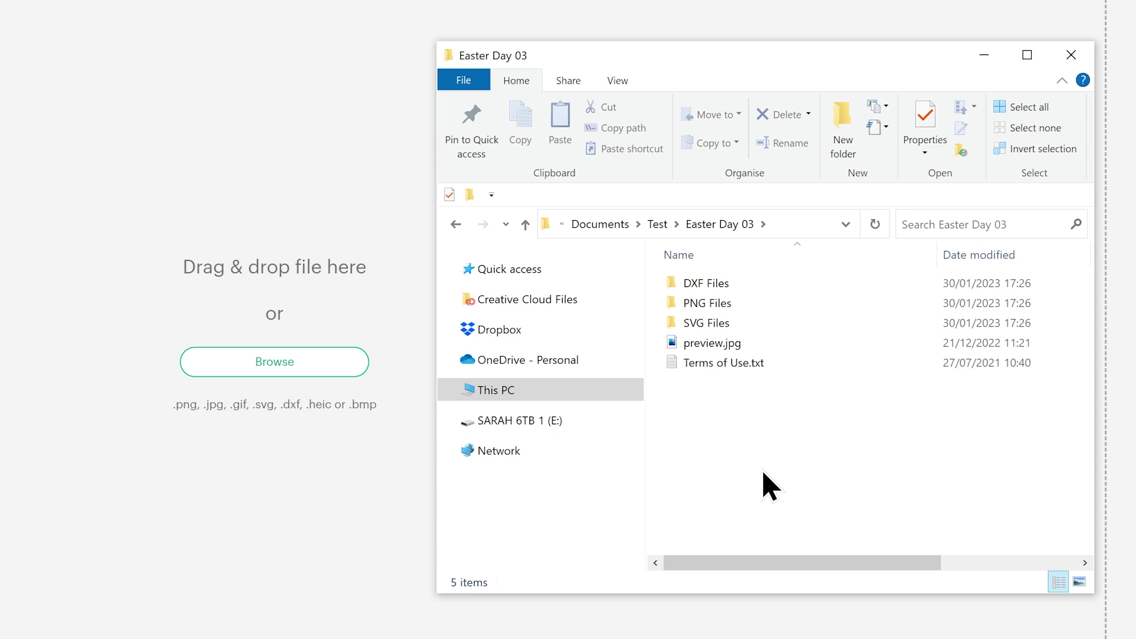
{"action": "double_click", "coordinate": [706, 323]}
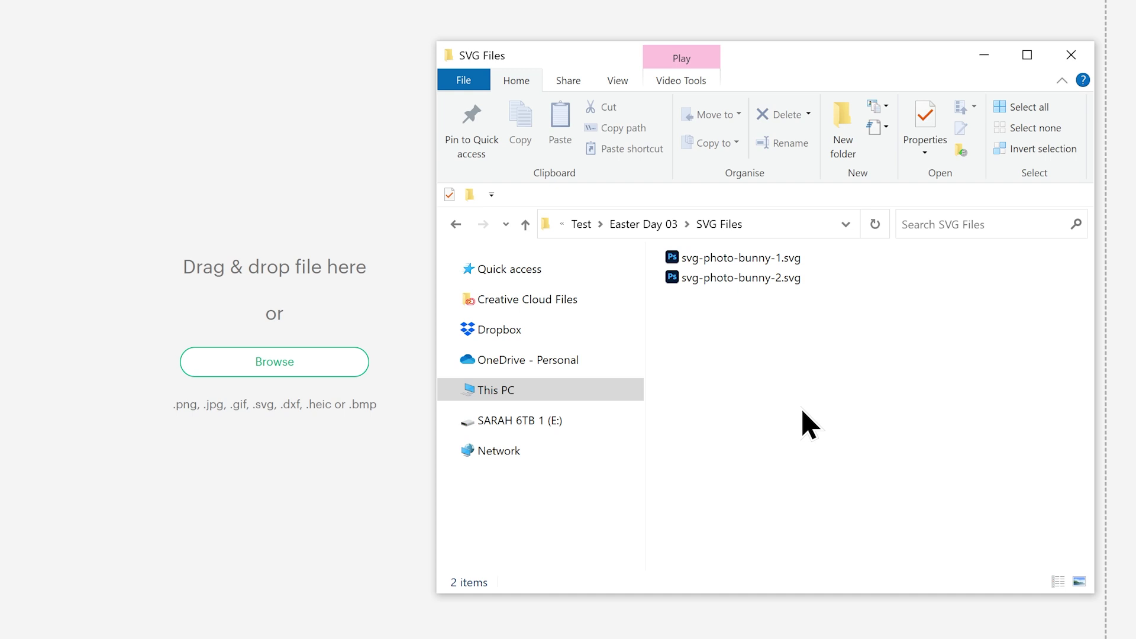
{"action": "left_click_drag", "start_coordinate": [723, 257], "coordinate": [283, 498]}
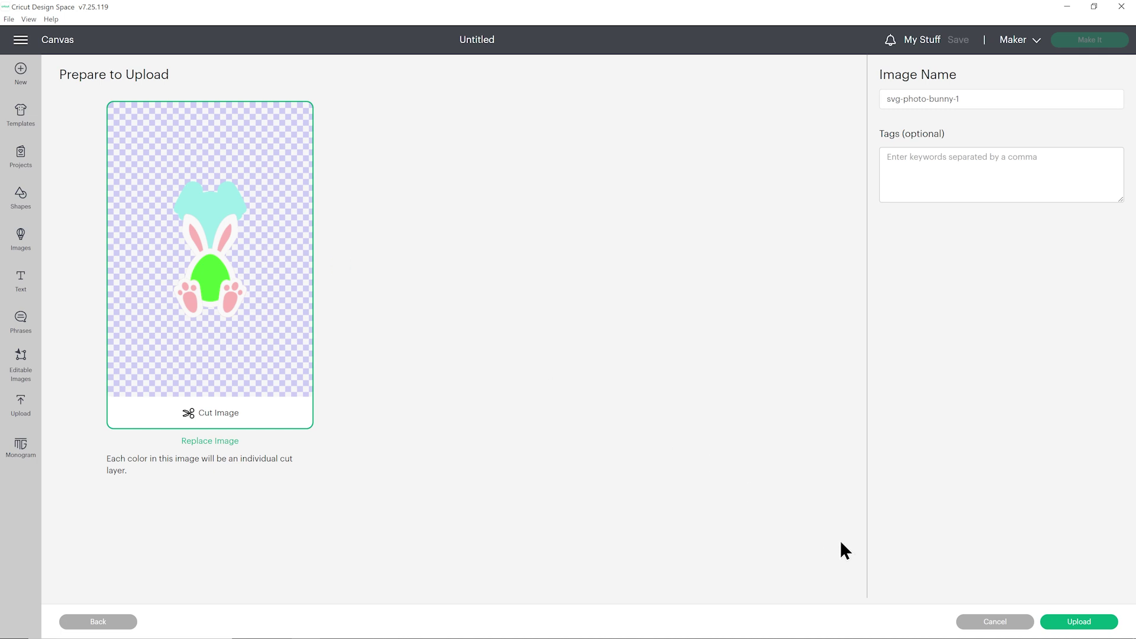
{"action": "left_click", "coordinate": [1068, 611]}
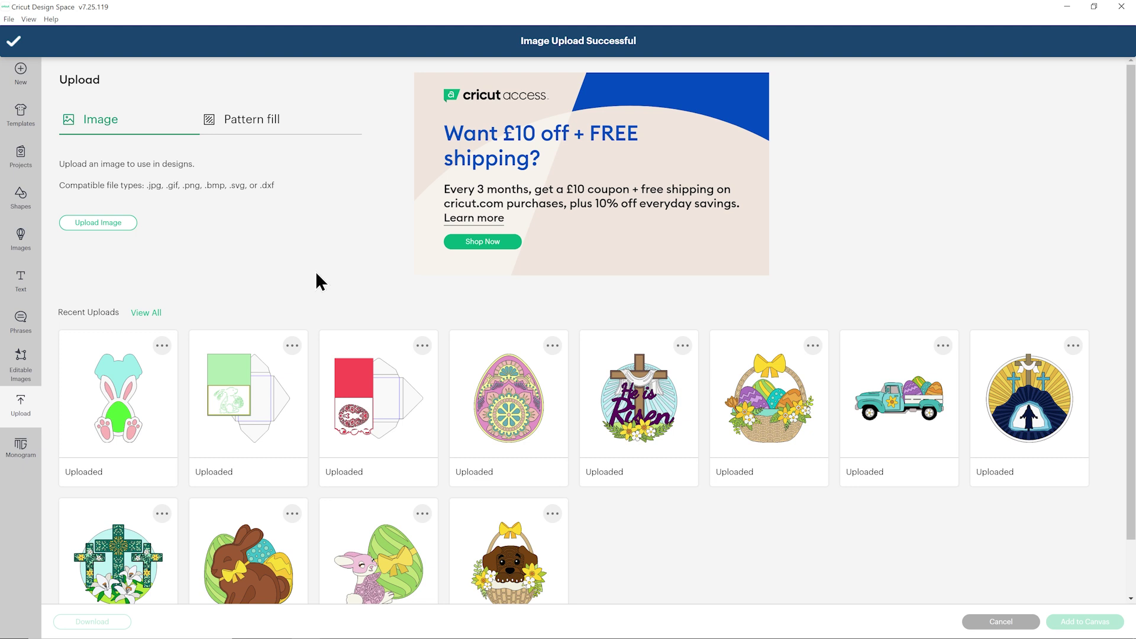
- Place the uploaded bunny on the canvas at about X 1.47, Y 0.79 in with its proportions locked
{"action": "left_click", "coordinate": [126, 362]}
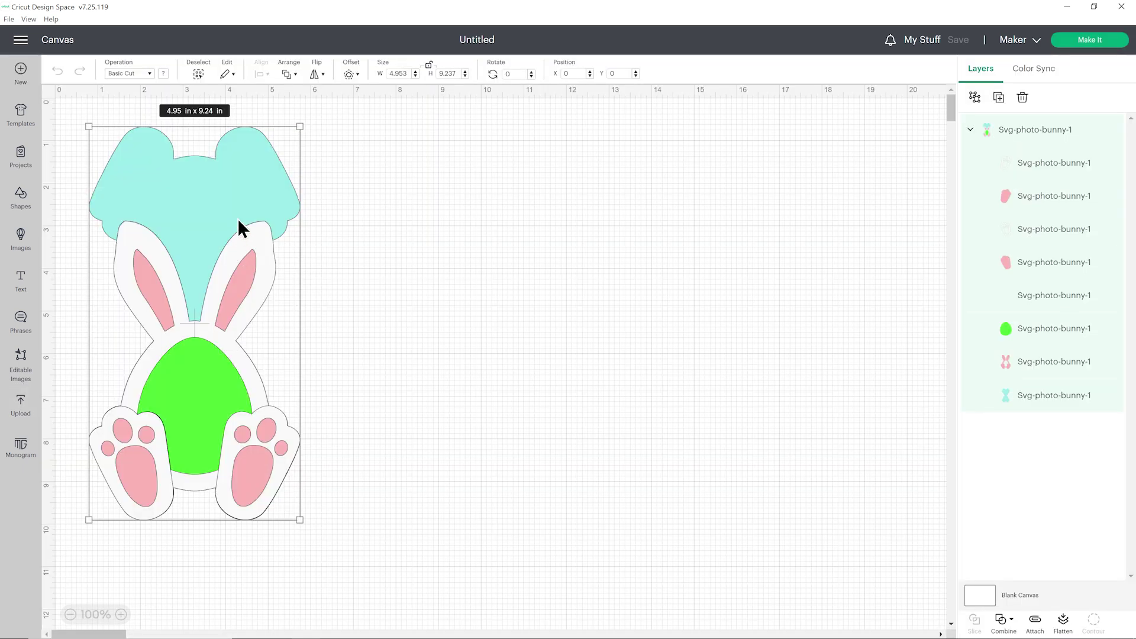
{"action": "left_click_drag", "start_coordinate": [251, 196], "coordinate": [260, 201]}
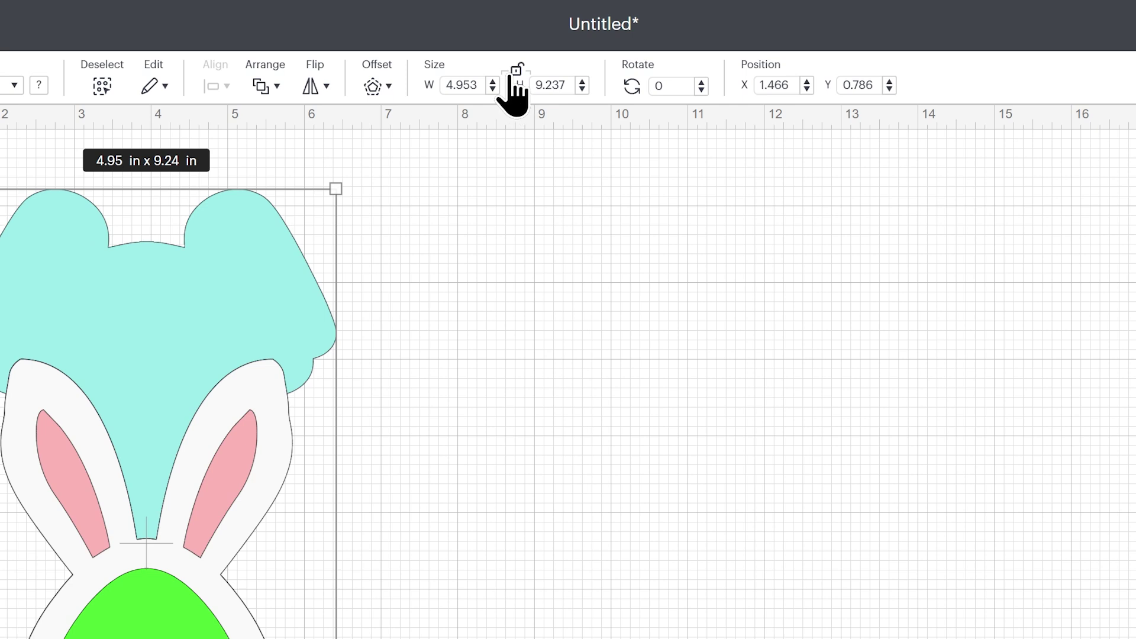
{"action": "left_click", "coordinate": [516, 71]}
- Try a width of 6 in for the whole bunny design, and undo the resize
{"action": "double_click", "coordinate": [464, 85]}
{"action": "type", "text": "6"}
{"action": "key", "text": "Return"}
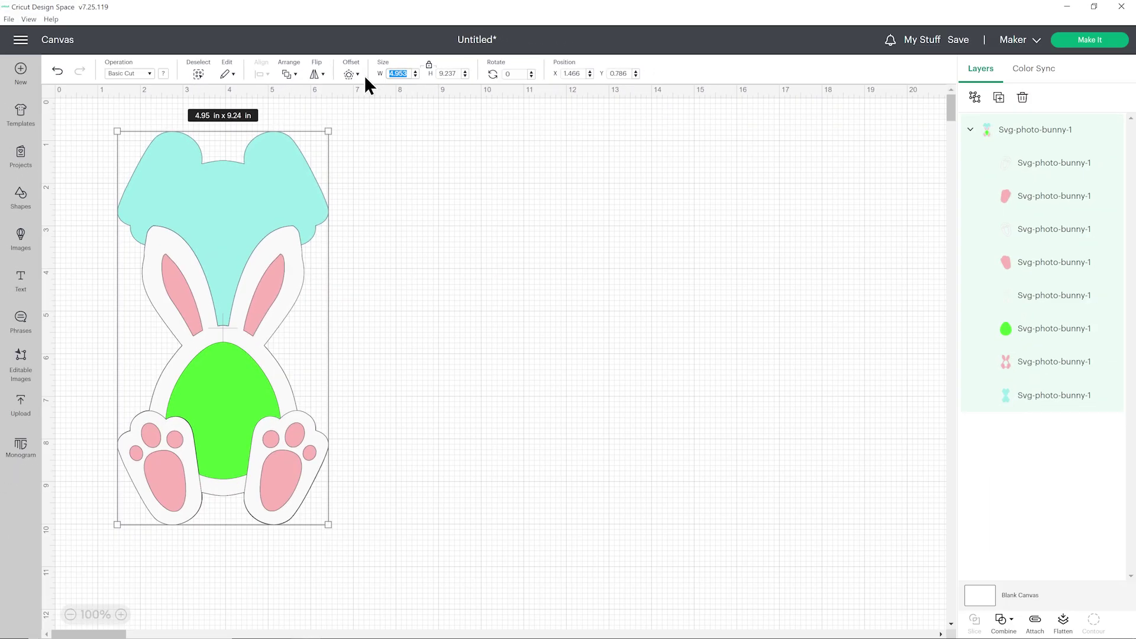
{"action": "left_click", "coordinate": [651, 239]}
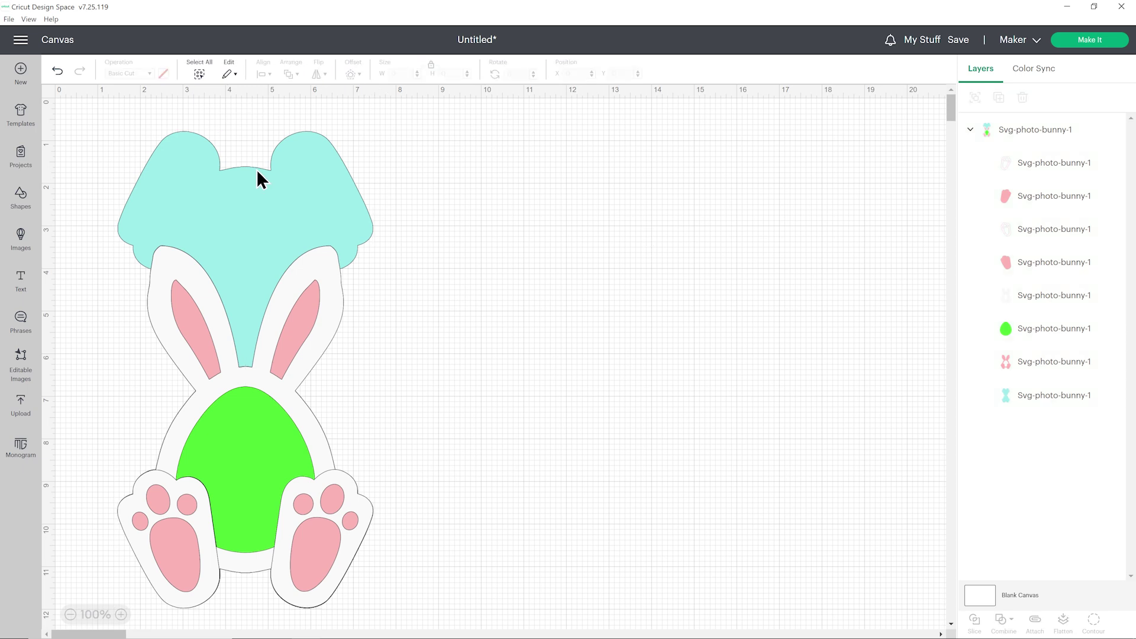
{"action": "left_click", "coordinate": [201, 161]}
{"action": "left_click", "coordinate": [58, 70]}
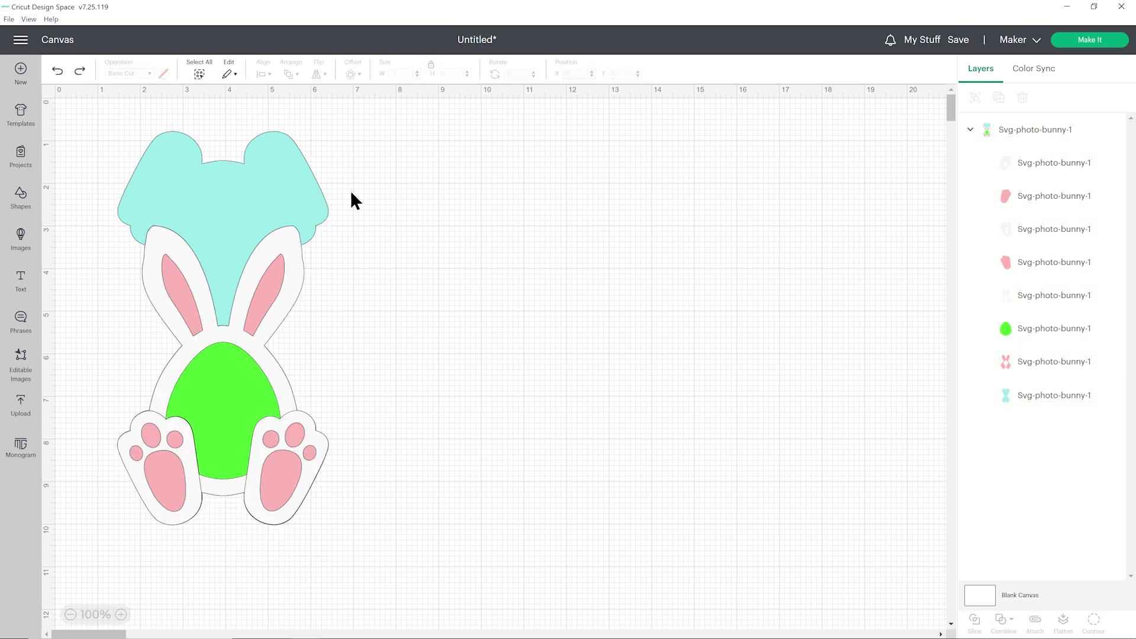
- Set the width of the whole bunny design to 5 in, scaling it proportionally
{"action": "left_click", "coordinate": [226, 185]}
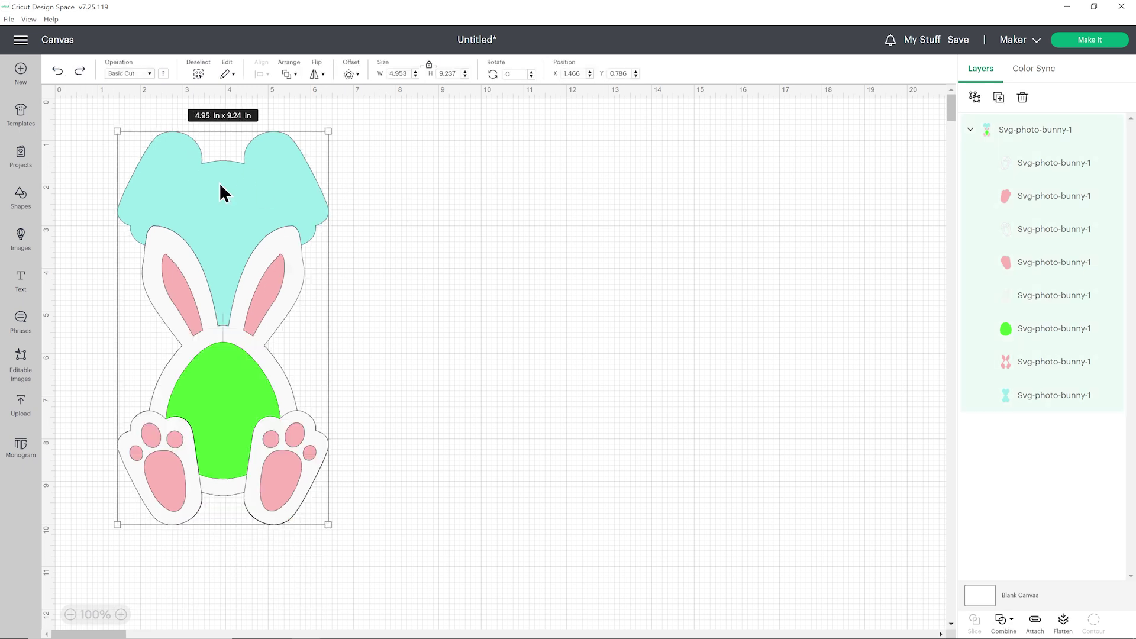
{"action": "left_click", "coordinate": [398, 74]}
{"action": "type", "text": "5"}
{"action": "key", "text": "Return"}
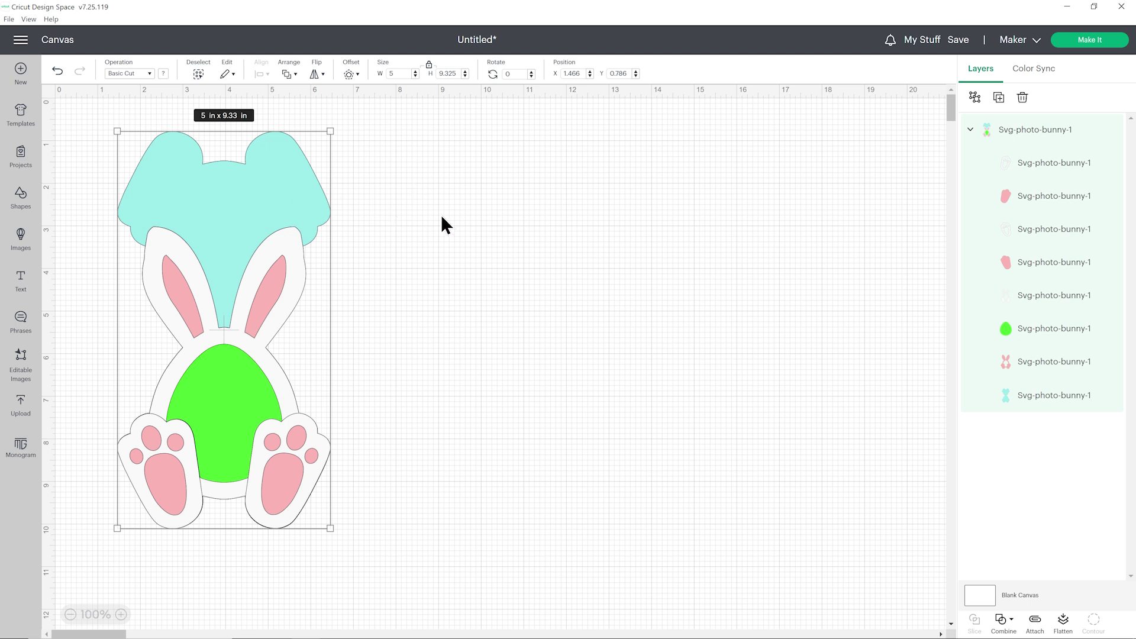
{"action": "left_click", "coordinate": [462, 225]}
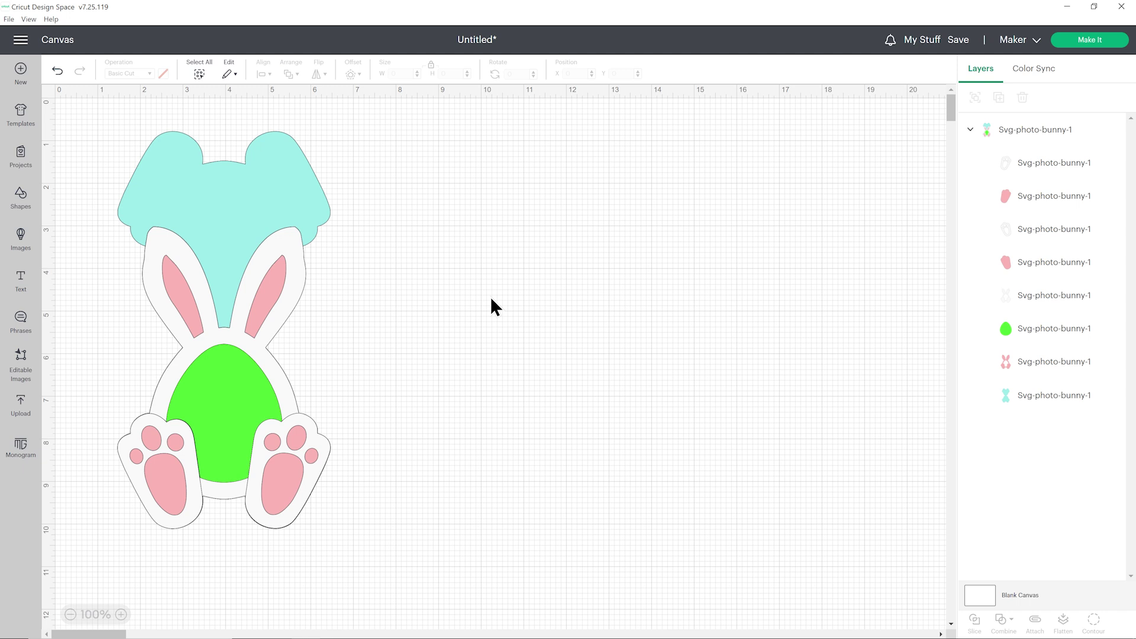
- Ungroup the bunny design into its separate layers
{"action": "left_click", "coordinate": [297, 201]}
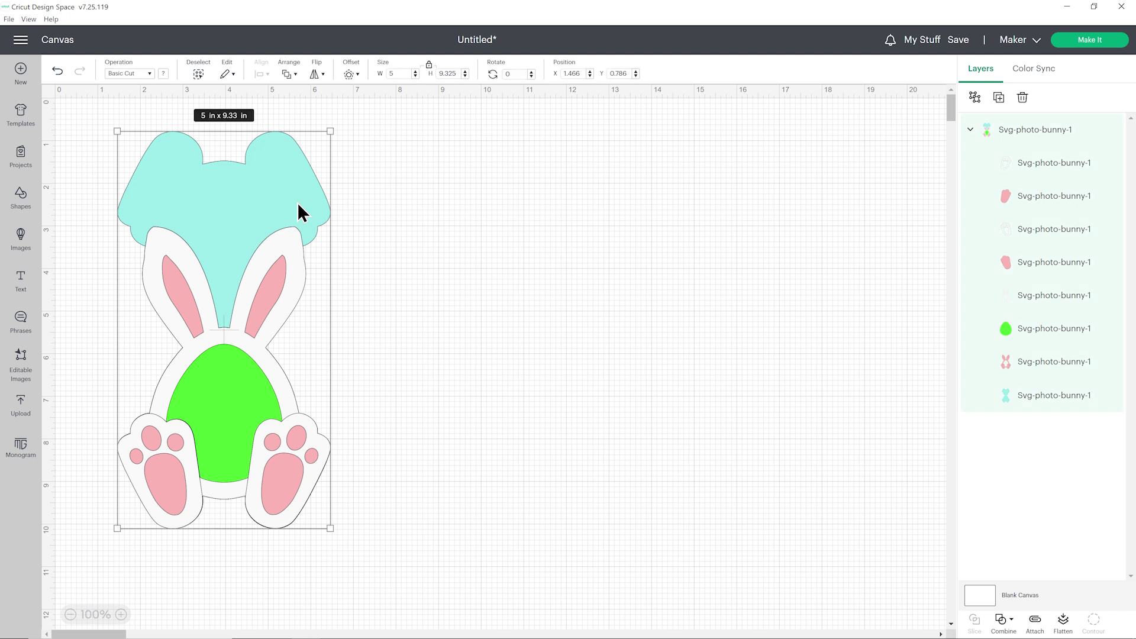
{"action": "left_click", "coordinate": [973, 98]}
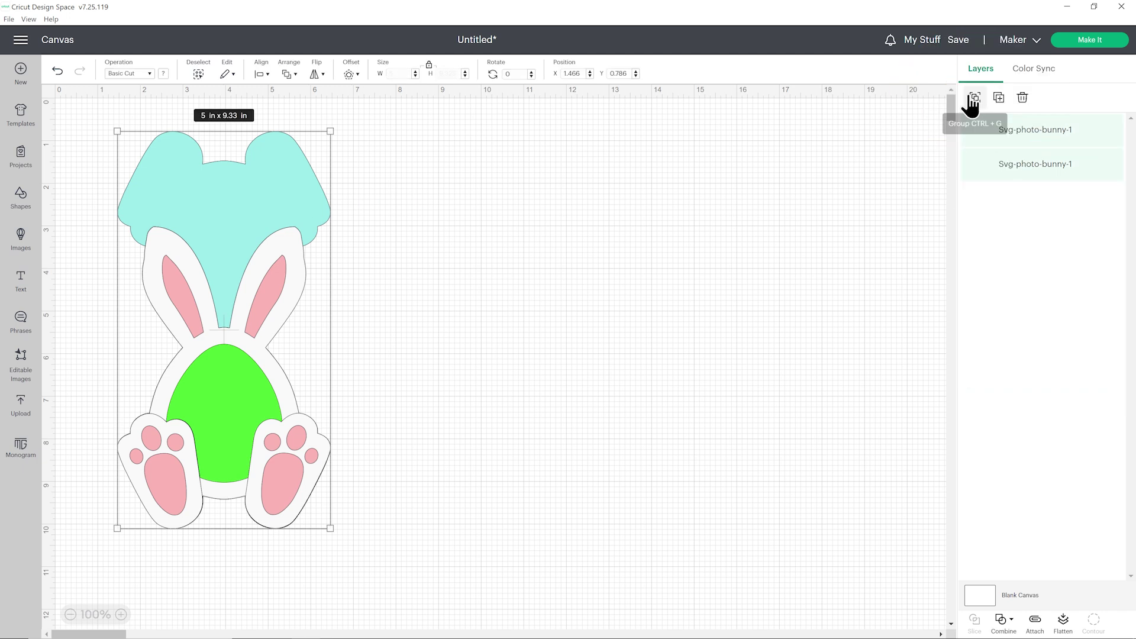
{"action": "left_click", "coordinate": [783, 211]}
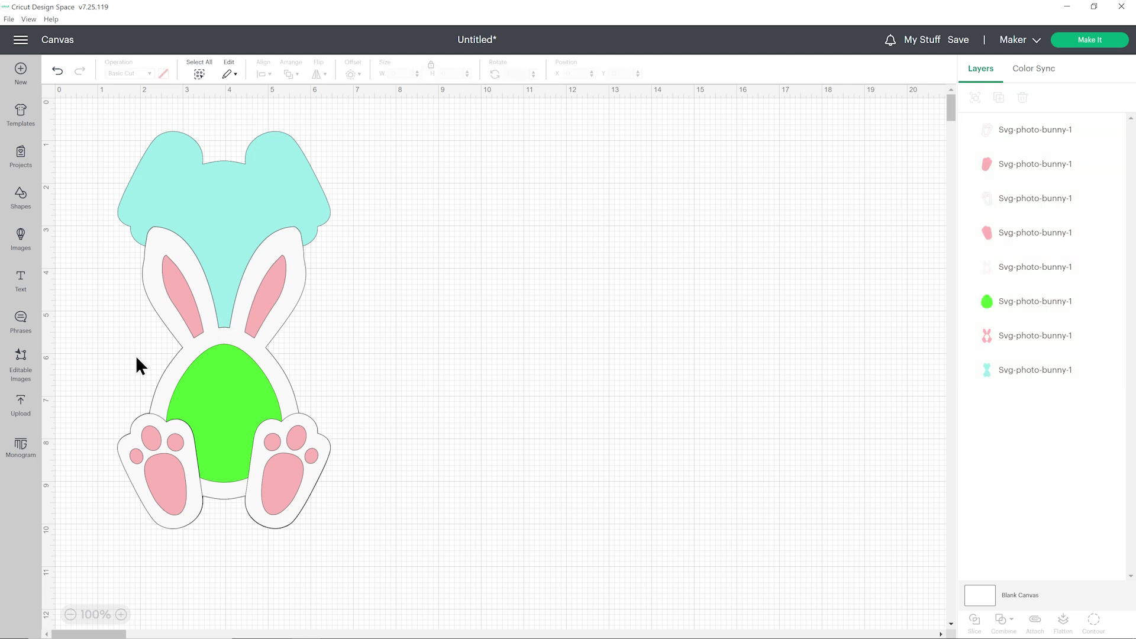
- Upload the Australian shepherd photo as a Complex, Print Then Cut image, keeping its background
{"action": "left_click", "coordinate": [22, 405]}
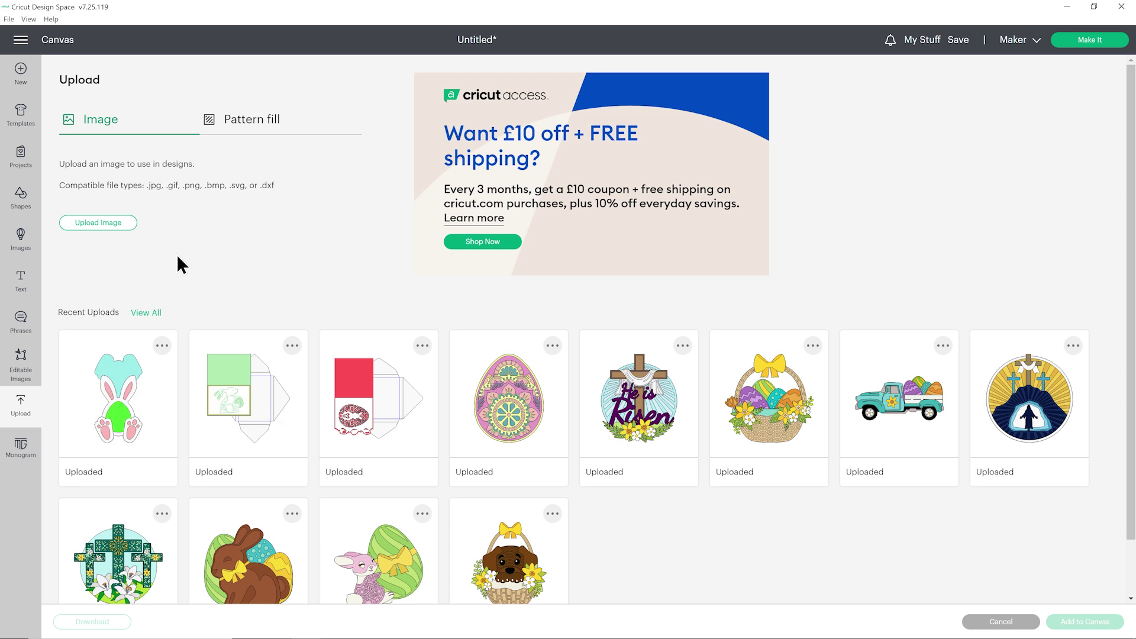
{"action": "left_click", "coordinate": [97, 223]}
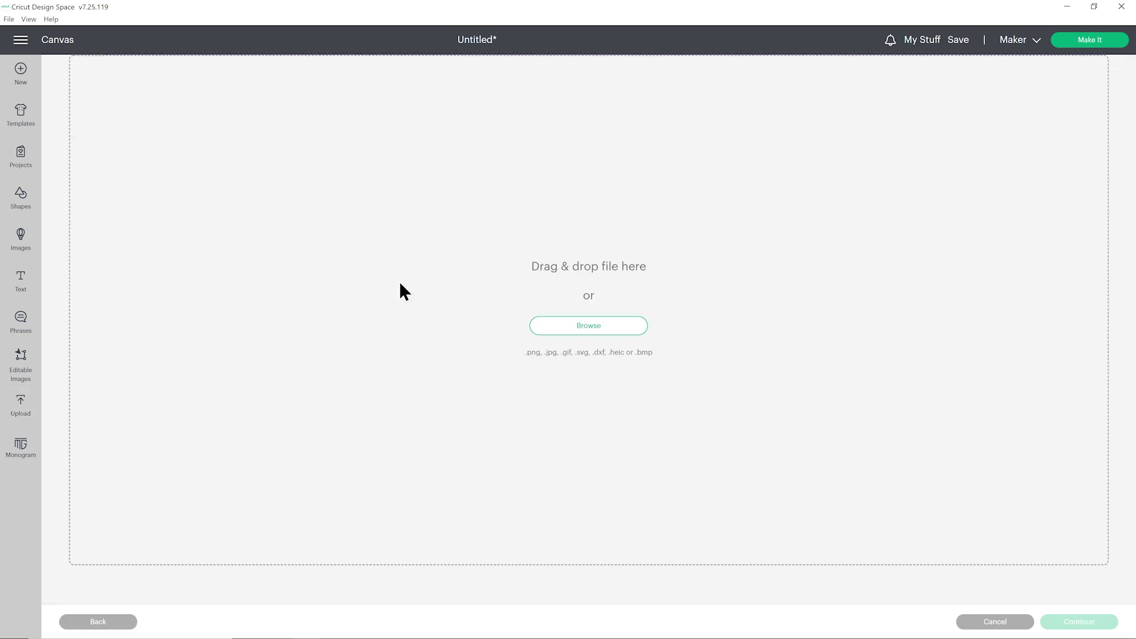
{"action": "left_click_drag", "start_coordinate": [399, 291], "coordinate": [638, 210]}
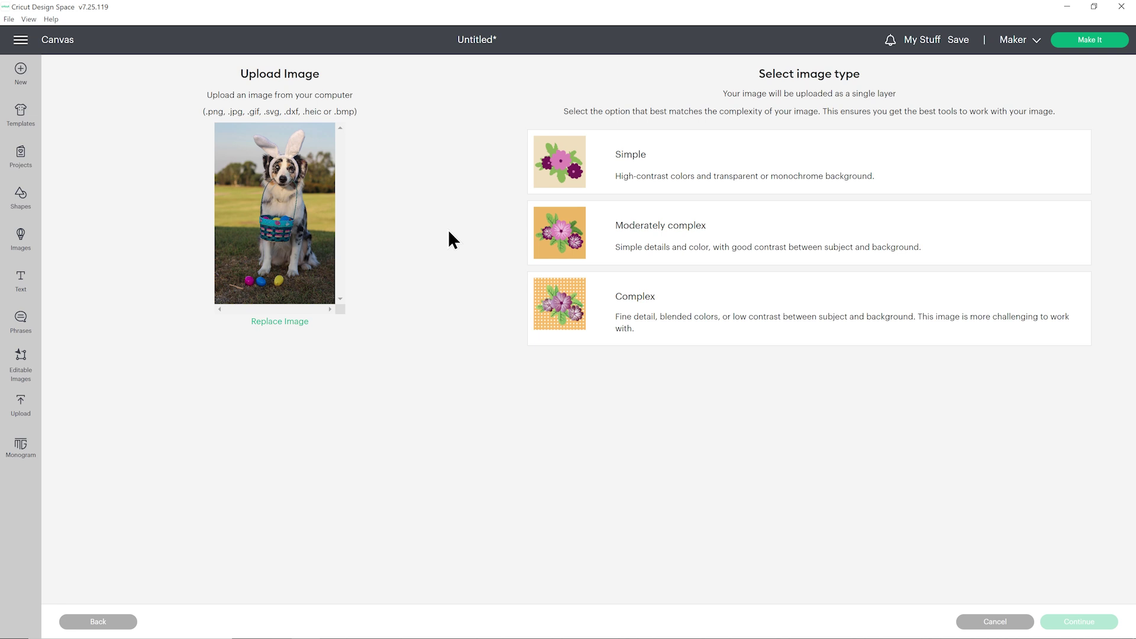
{"action": "left_click", "coordinate": [616, 304]}
{"action": "left_click", "coordinate": [1079, 622]}
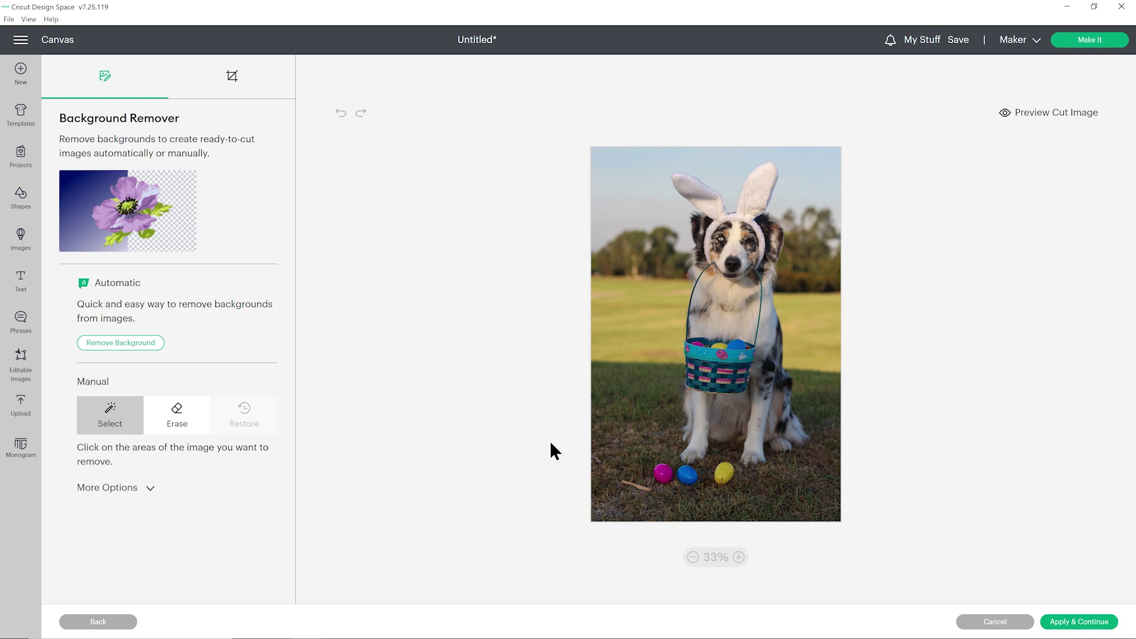
{"action": "left_click", "coordinate": [1077, 622]}
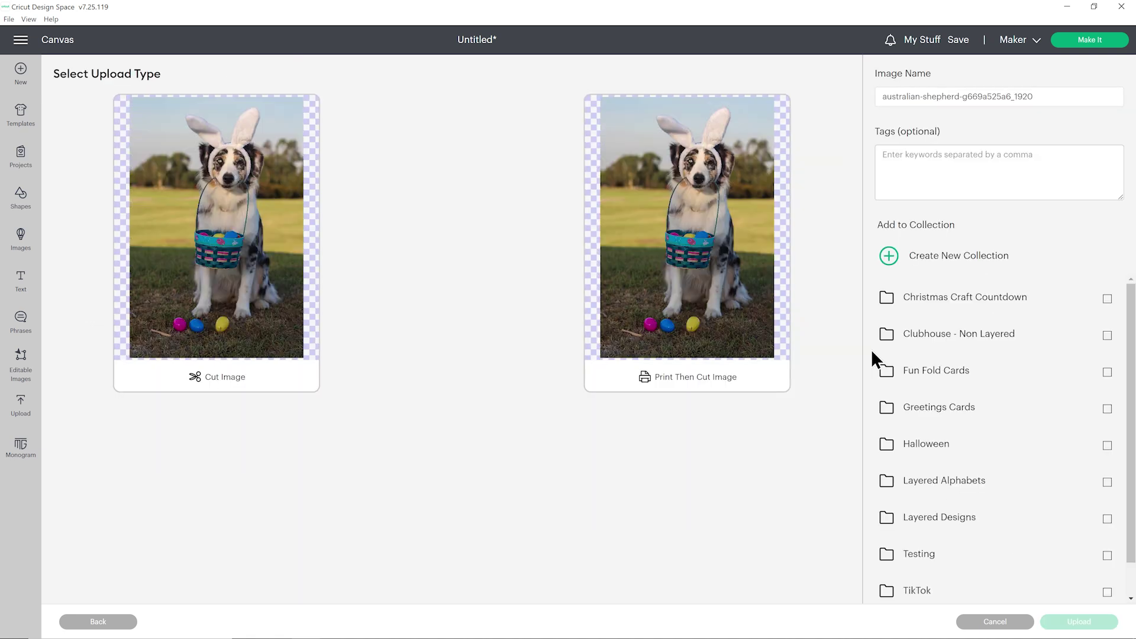
{"action": "left_click", "coordinate": [704, 220]}
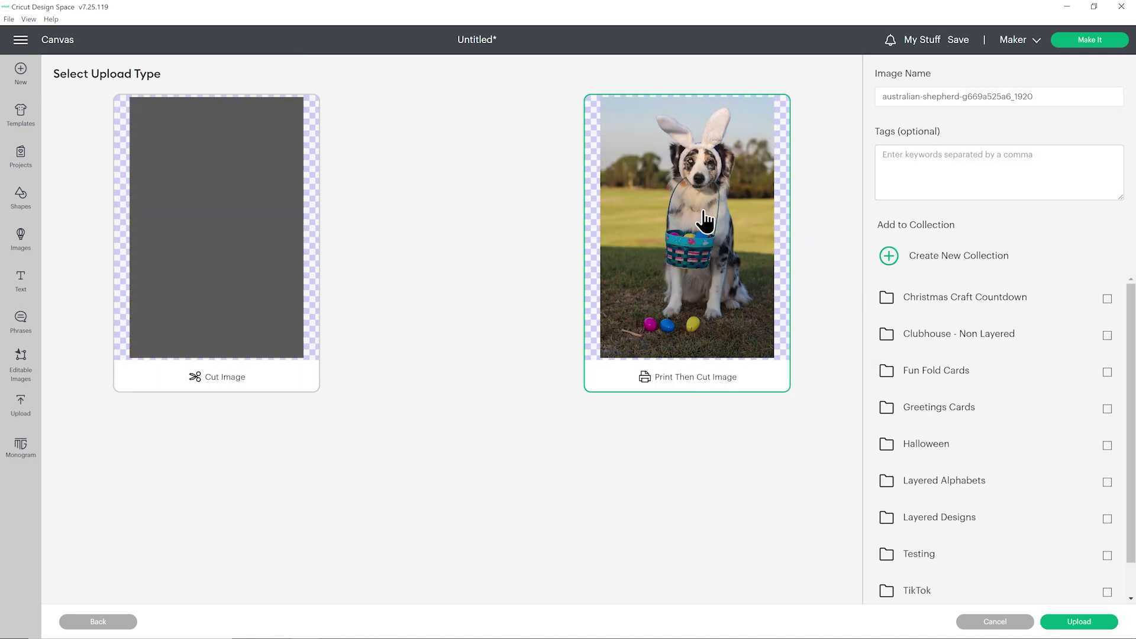
{"action": "left_click", "coordinate": [1073, 621]}
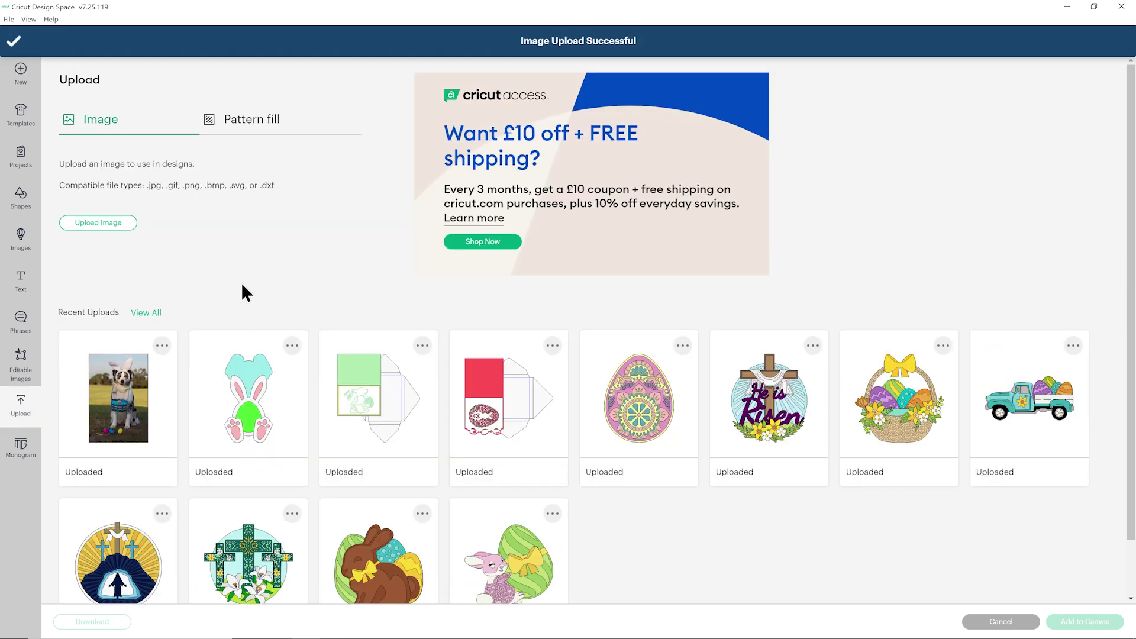
- Add the uploaded dog photo to the canvas, beside the bunny, and shrink it to about 5.79 × 8.69 in
{"action": "left_click", "coordinate": [122, 390]}
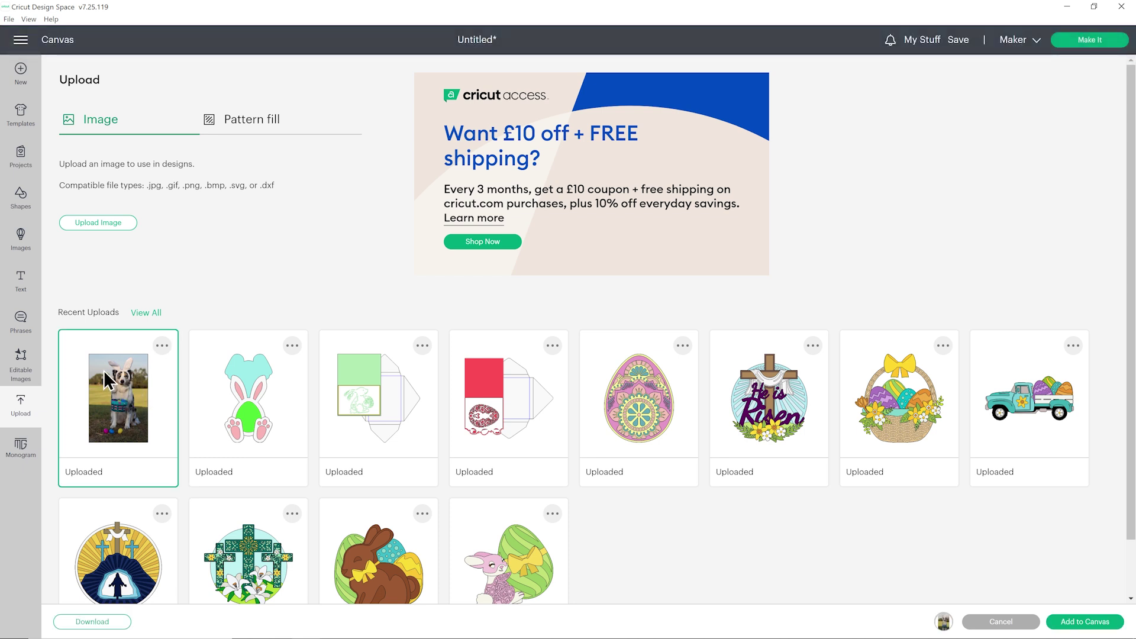
{"action": "left_click", "coordinate": [1077, 621]}
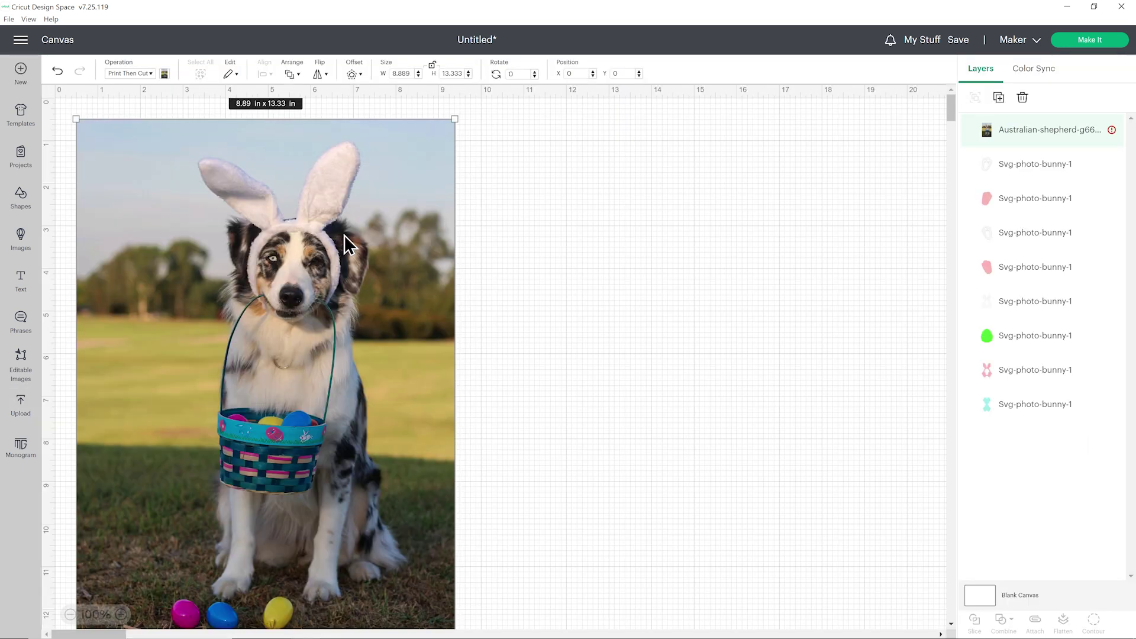
{"action": "left_click_drag", "start_coordinate": [343, 235], "coordinate": [674, 222]}
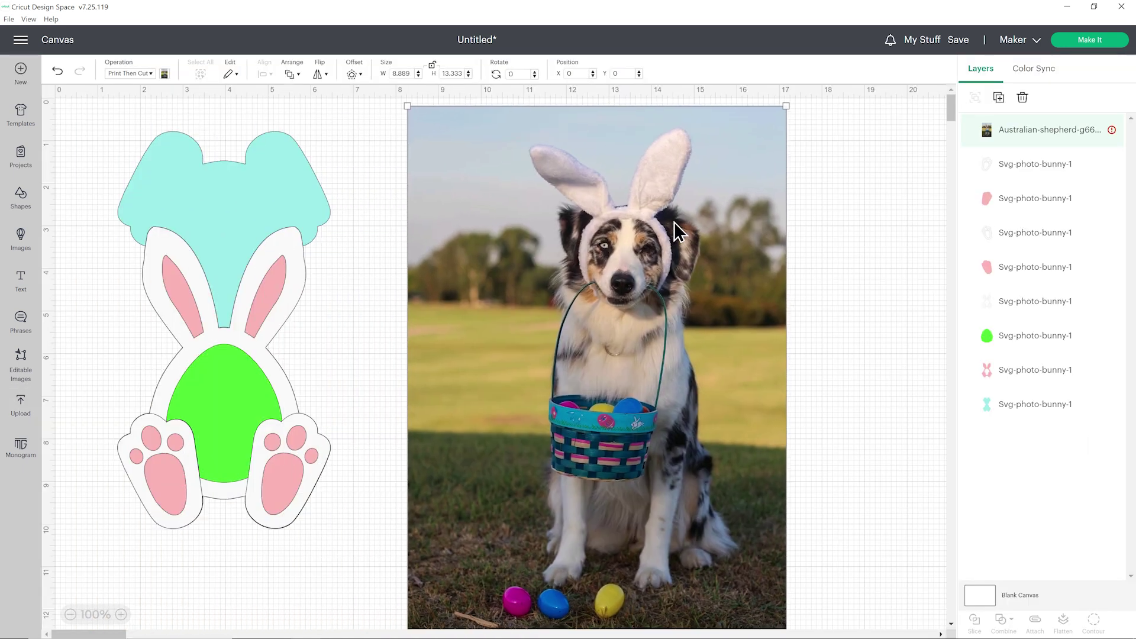
{"action": "left_click_drag", "start_coordinate": [787, 100], "coordinate": [653, 304]}
{"action": "left_click_drag", "start_coordinate": [630, 385], "coordinate": [573, 317]}
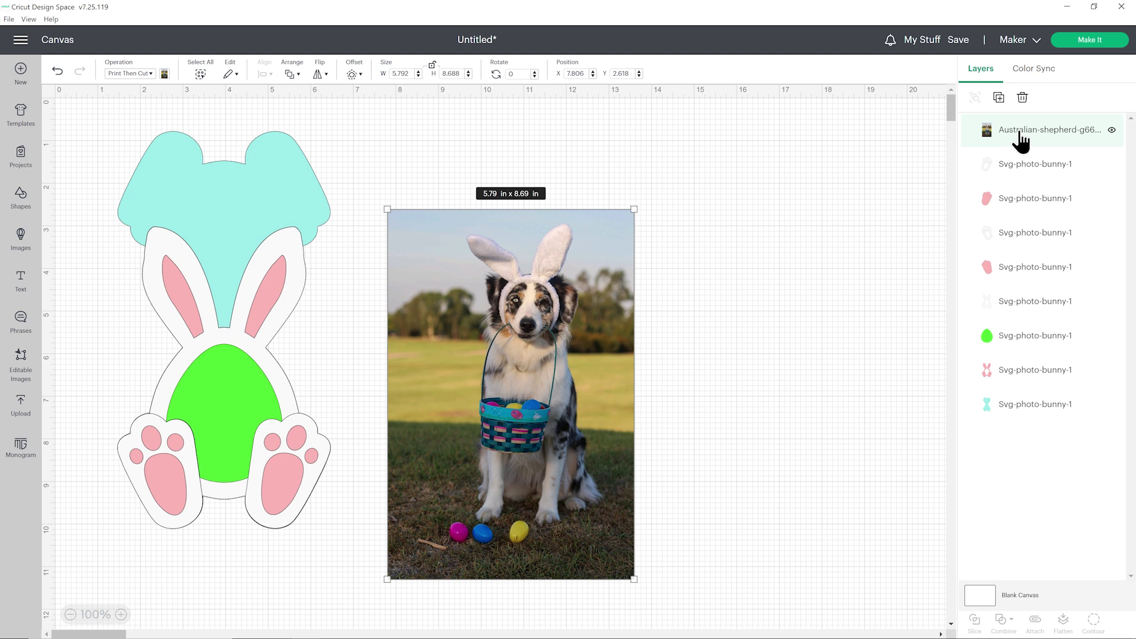
- Order the dog photo directly above the green egg layer, and fit it behind the bunny's egg-shaped opening at about 3.87 × 5.80 in
{"action": "left_click_drag", "start_coordinate": [1059, 140], "coordinate": [1089, 288]}
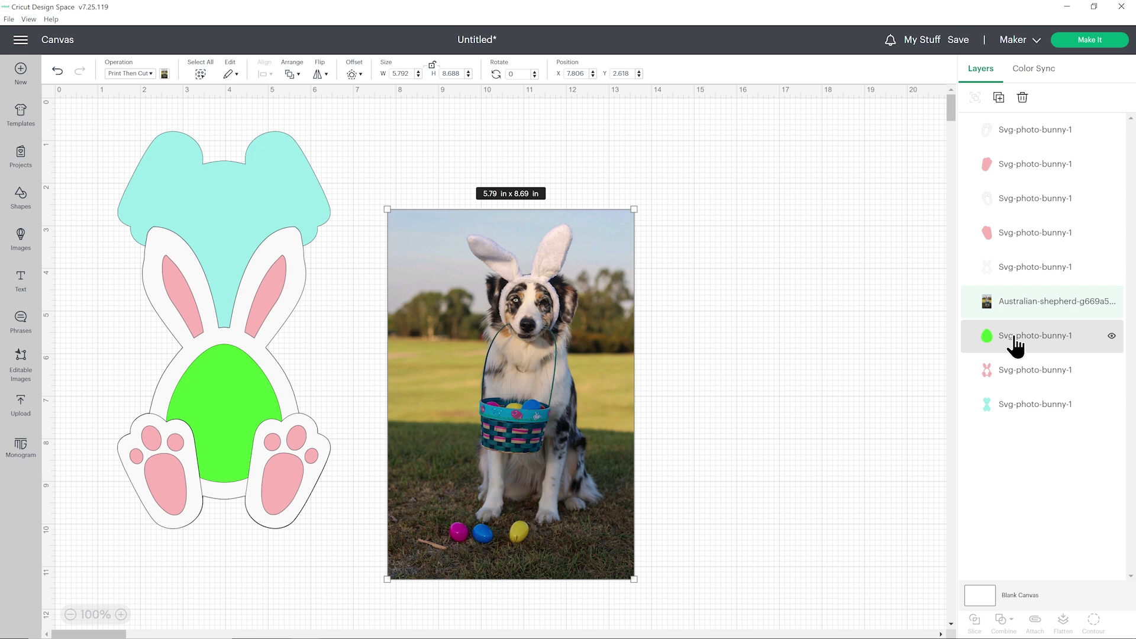
{"action": "left_click_drag", "start_coordinate": [595, 314], "coordinate": [313, 343]}
{"action": "left_click_drag", "start_coordinate": [363, 218], "coordinate": [317, 341]}
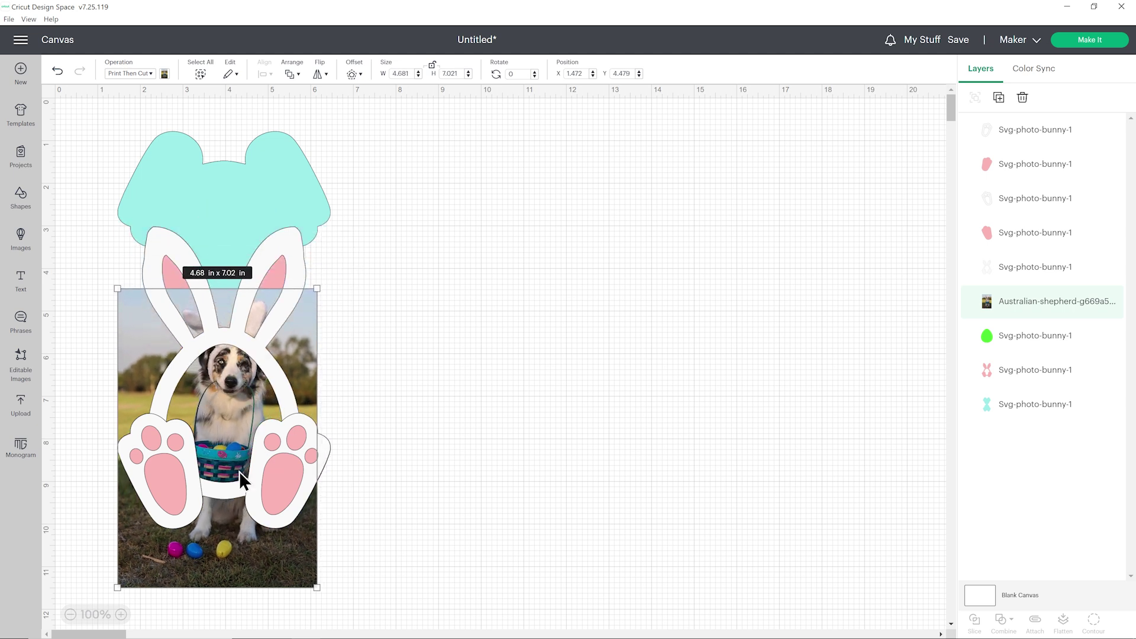
{"action": "left_click_drag", "start_coordinate": [117, 587], "coordinate": [218, 541]}
{"action": "left_click", "coordinate": [325, 519]}
{"action": "left_click", "coordinate": [192, 494]}
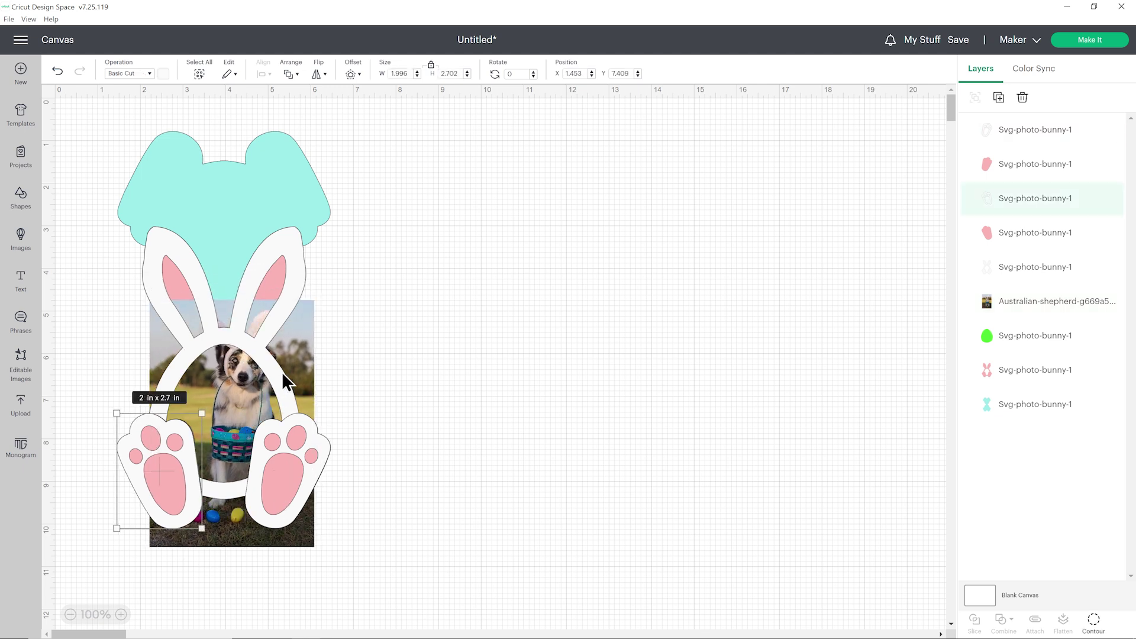
{"action": "left_click", "coordinate": [417, 367]}
{"action": "left_click", "coordinate": [222, 538]}
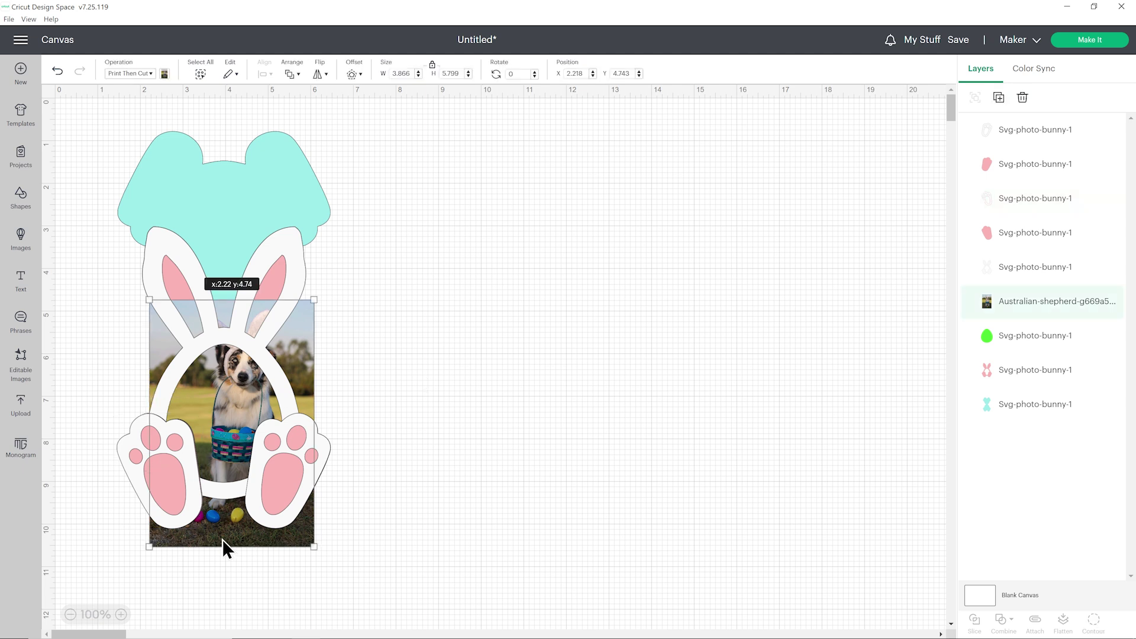
{"action": "left_click", "coordinate": [446, 423]}
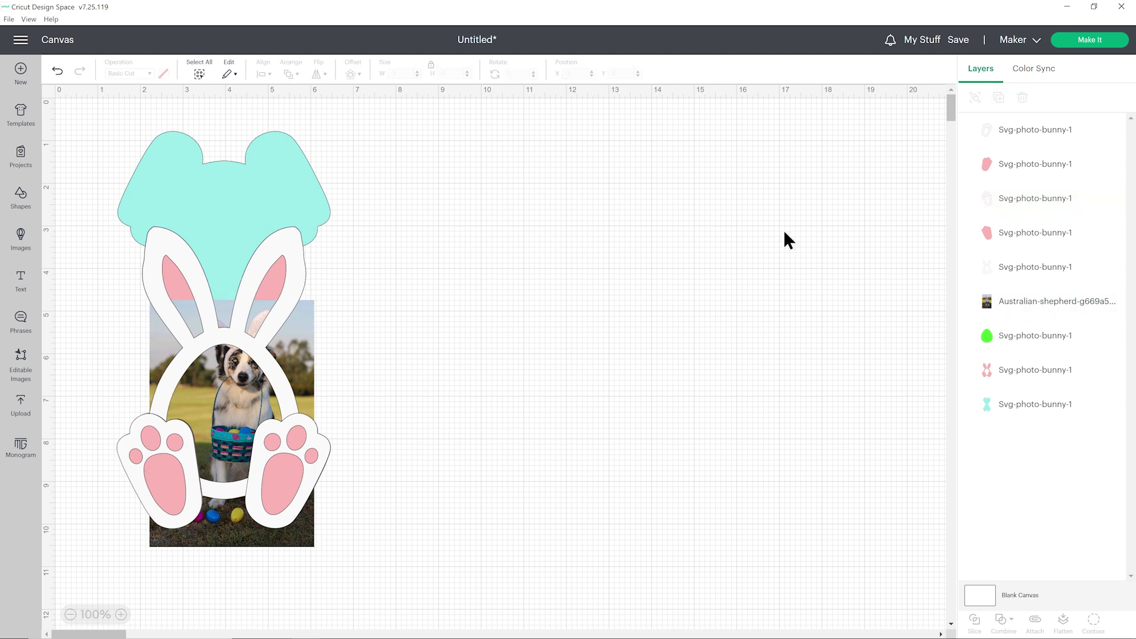
- Nudge the dog photo sideways to an X position of 1.978 so the dog sits centred in the egg-shaped opening
{"action": "left_click", "coordinate": [1011, 301]}
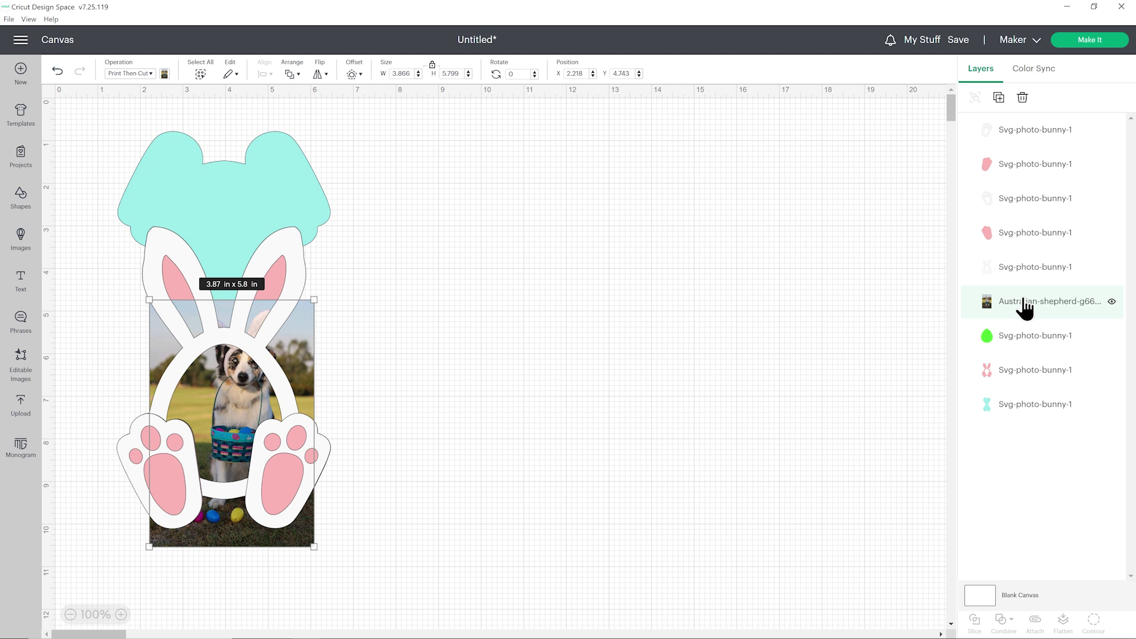
{"action": "key", "text": "Left"}
{"action": "key", "text": "Left"}
{"action": "key", "text": "Left"}
{"action": "key", "text": "Left"}
{"action": "key", "text": "Left"}
{"action": "key", "text": "Left"}
{"action": "key", "text": "Left"}
{"action": "key", "text": "Left"}
{"action": "key", "text": "Left"}
{"action": "key", "text": "Left"}
{"action": "key", "text": "Left"}
{"action": "key", "text": "Left"}
{"action": "key", "text": "Left"}
{"action": "key", "text": "Left"}
{"action": "key", "text": "Left"}
{"action": "key", "text": "Left"}
{"action": "key", "text": "Left"}
{"action": "key", "text": "Left"}
{"action": "key", "text": "Left"}
{"action": "key", "text": "Left"}
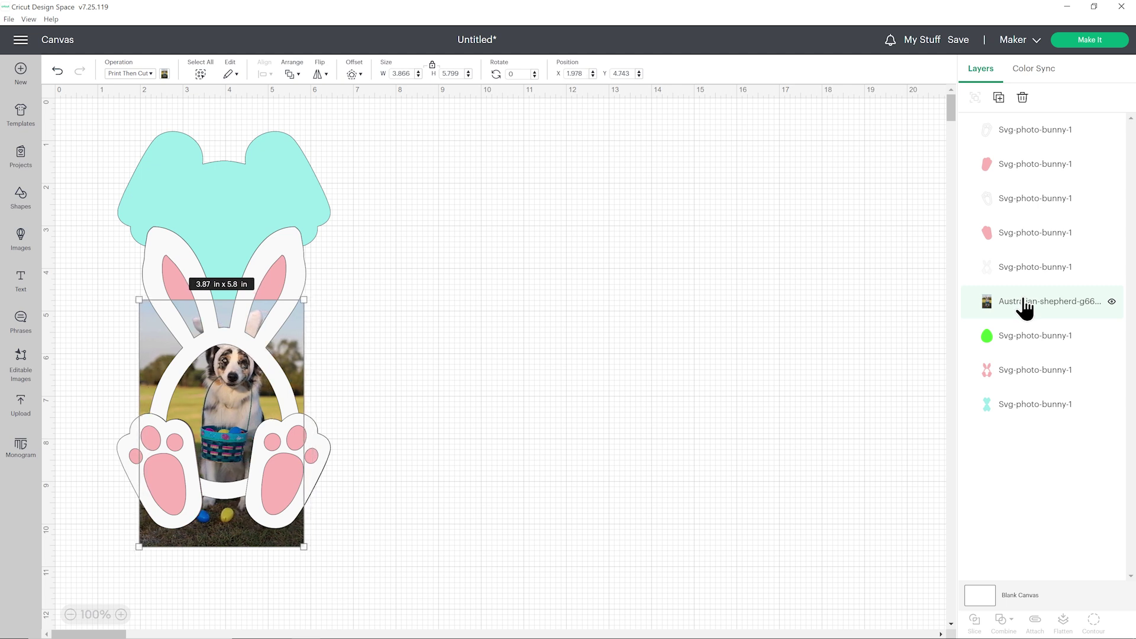
- Shrink the dog photo to about 3 × 4.49 in, keeping the dog centred within the bunny's egg-shaped opening
{"action": "left_click_drag", "start_coordinate": [304, 300], "coordinate": [278, 340]}
{"action": "left_click_drag", "start_coordinate": [236, 540], "coordinate": [245, 532]}
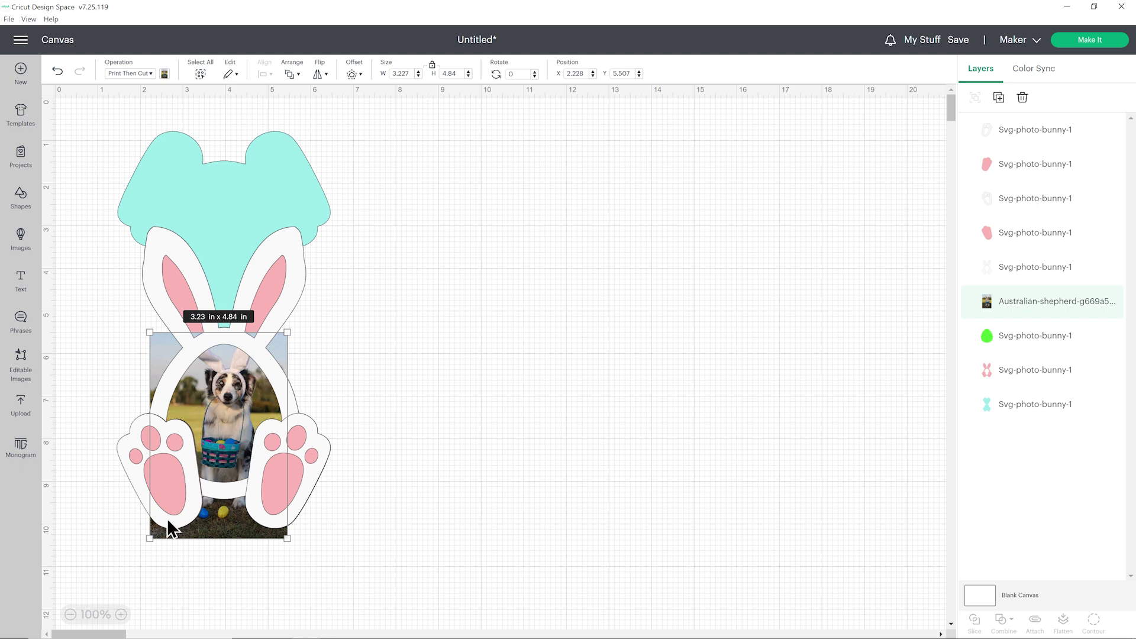
{"action": "left_click_drag", "start_coordinate": [150, 538], "coordinate": [180, 465]}
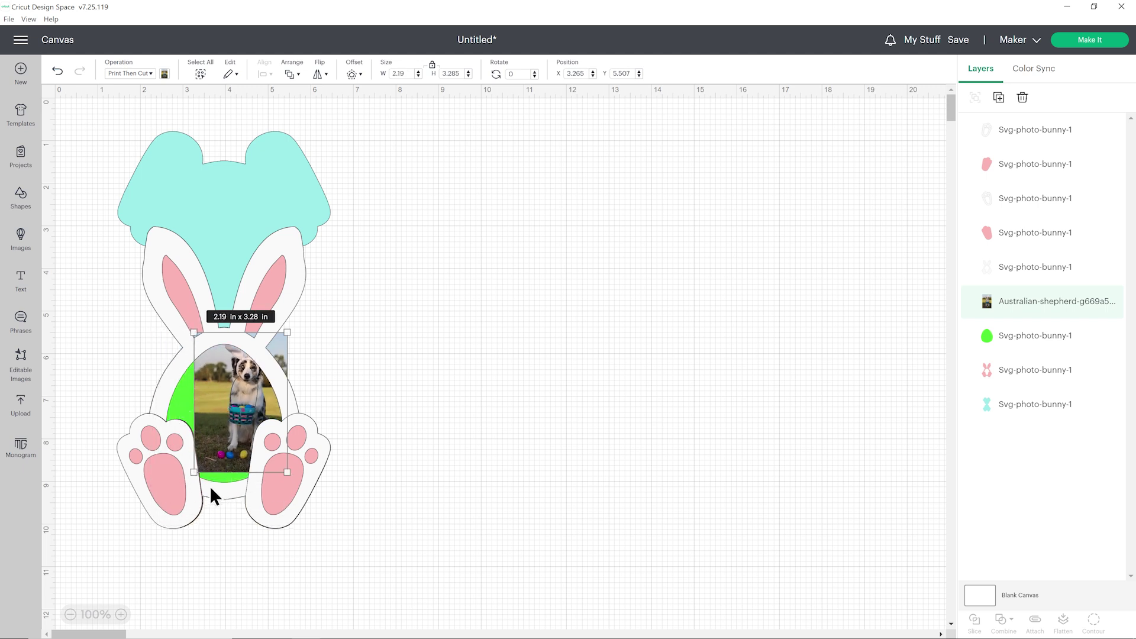
{"action": "left_click_drag", "start_coordinate": [193, 472], "coordinate": [154, 521]}
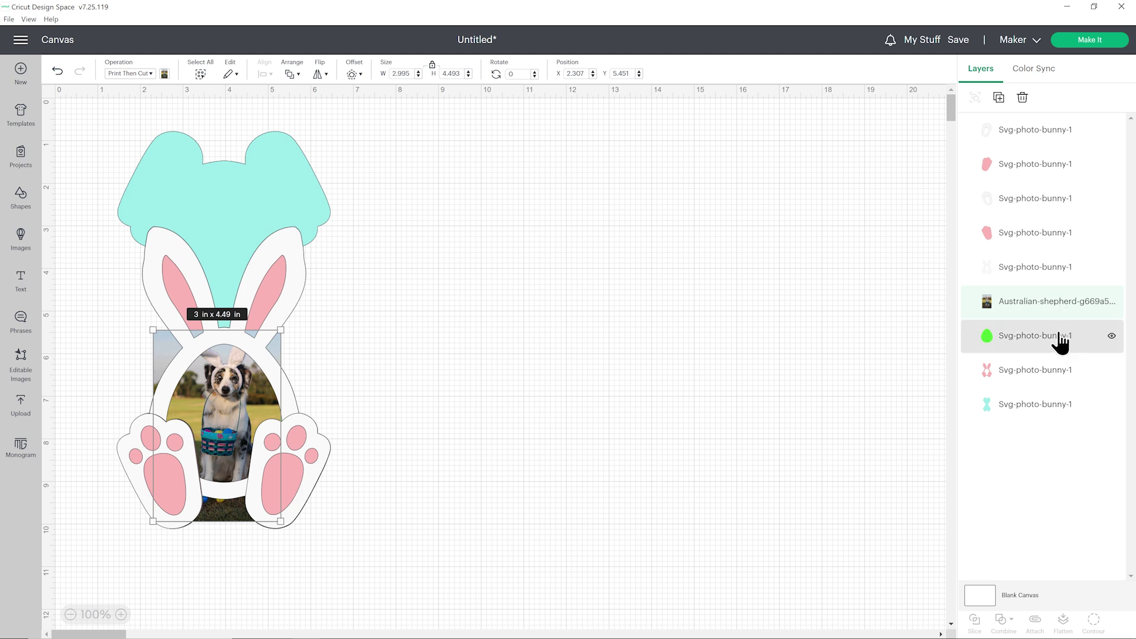
- Try slicing the dog photo with the green egg and pull the resulting pieces apart to check the cut
{"action": "left_click", "coordinate": [1031, 341], "text": "shift"}
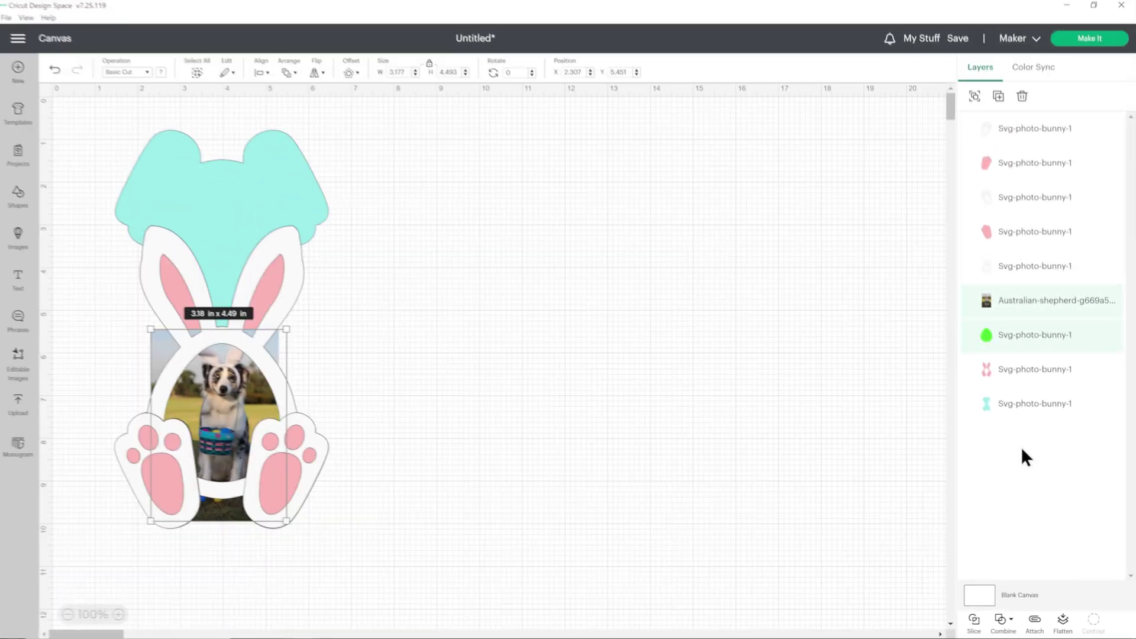
{"action": "key", "text": "shift+alt+q"}
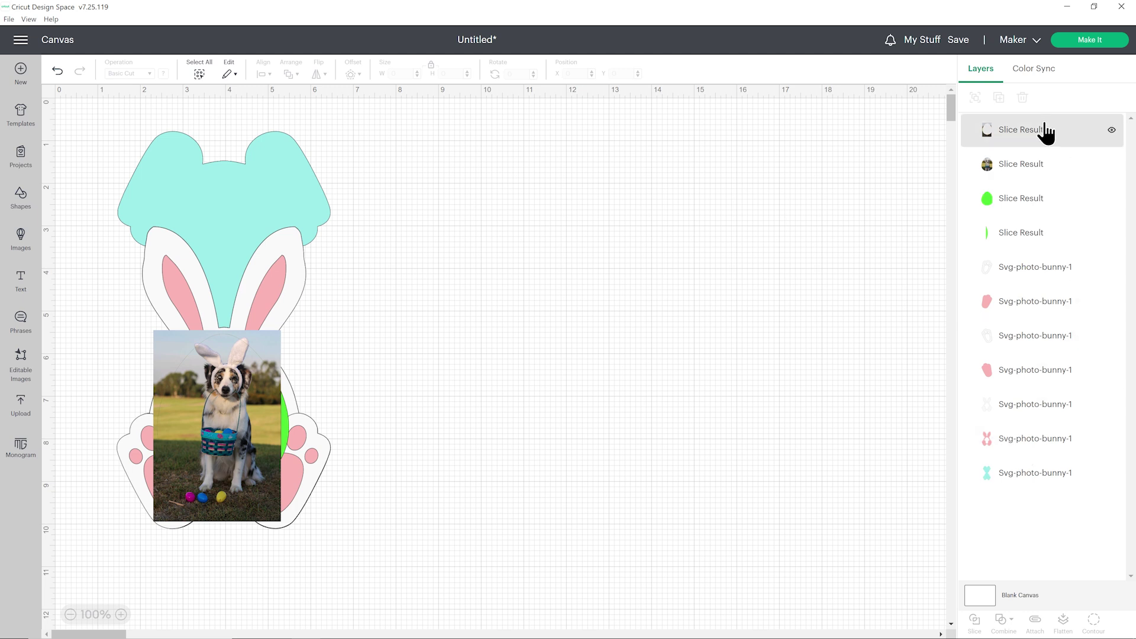
{"action": "left_click", "coordinate": [1039, 131]}
{"action": "left_click_drag", "start_coordinate": [276, 352], "coordinate": [585, 175]}
{"action": "left_click", "coordinate": [985, 163]}
{"action": "left_click_drag", "start_coordinate": [232, 402], "coordinate": [582, 465]}
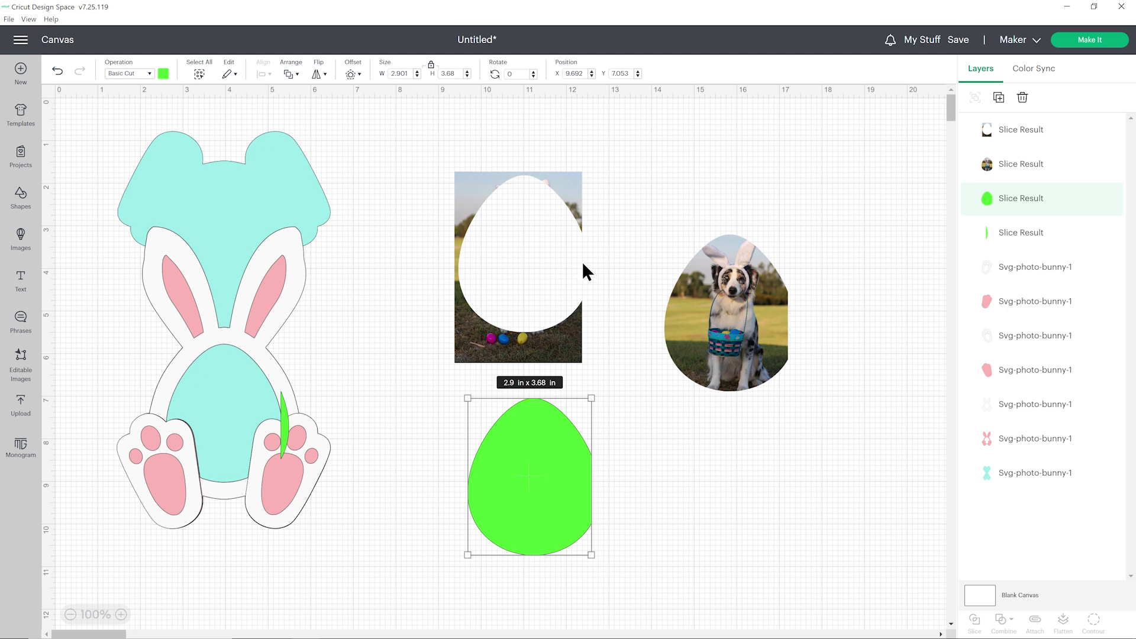
{"action": "left_click_drag", "start_coordinate": [283, 422], "coordinate": [321, 424]}
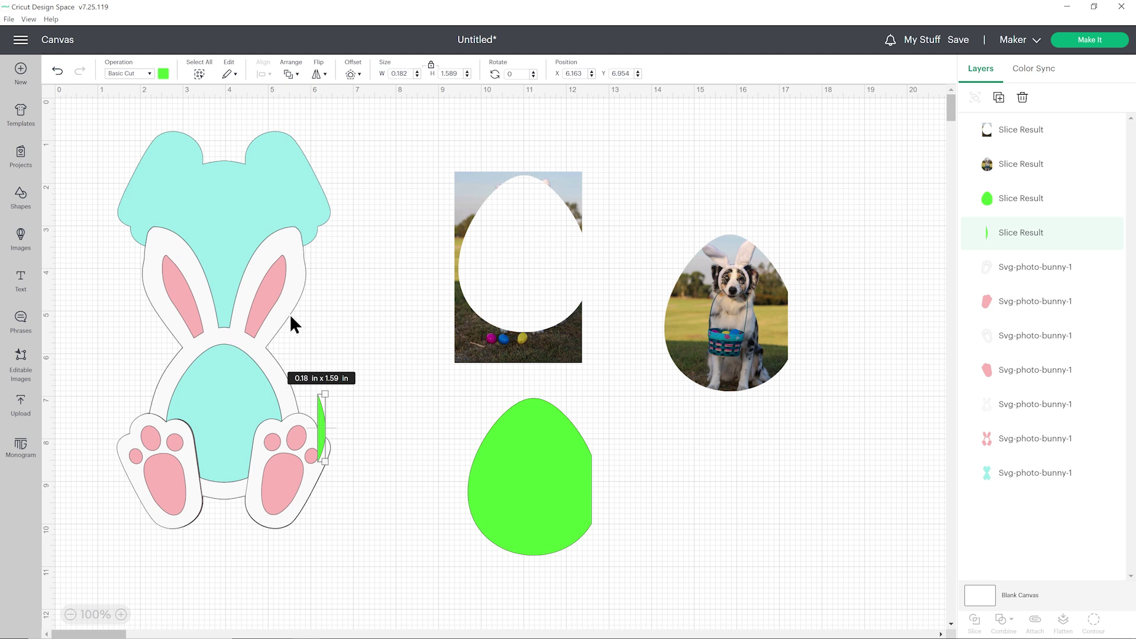
- Undo the moves of the sliced pieces and the slice of the photo with the green egg
{"action": "left_click", "coordinate": [56, 72]}
{"action": "left_click", "coordinate": [56, 72]}
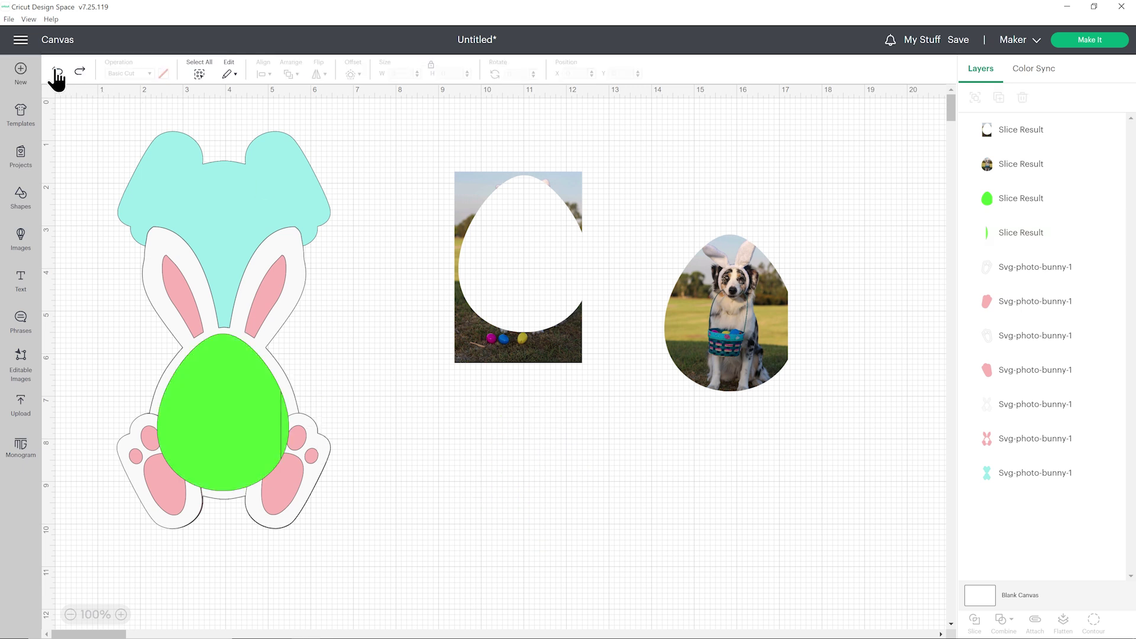
{"action": "left_click", "coordinate": [57, 72]}
{"action": "left_click", "coordinate": [56, 73]}
{"action": "left_click", "coordinate": [56, 72]}
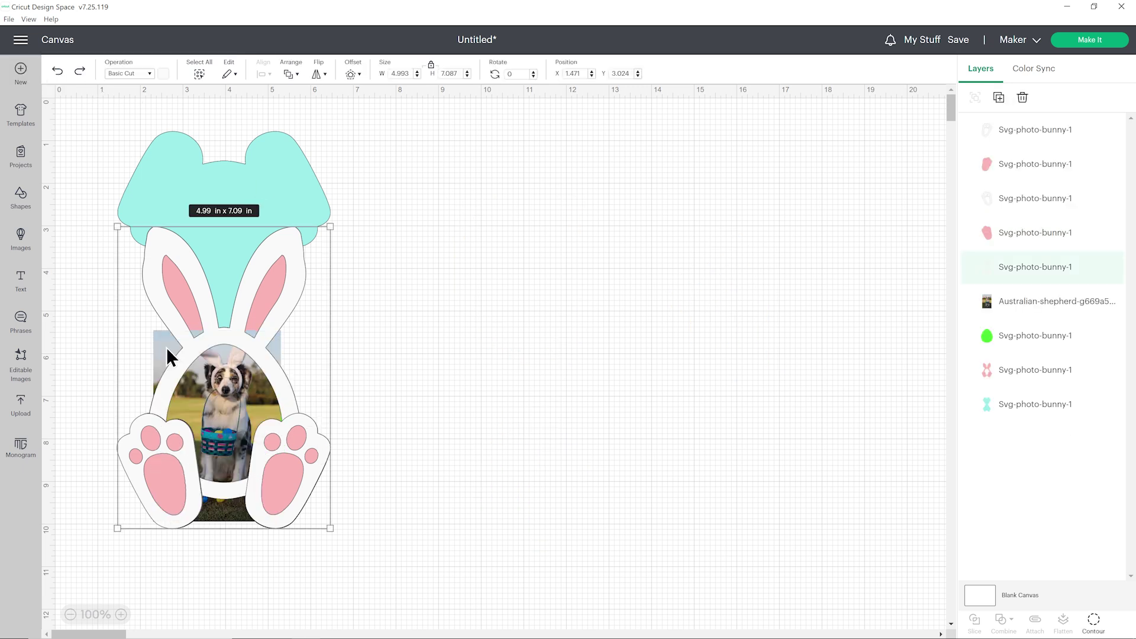
- Enlarge the dog photo to about 3.15 × 4.72 in and slice it with the green egg layer
{"action": "left_click", "coordinate": [1017, 297]}
{"action": "left_click_drag", "start_coordinate": [281, 521], "coordinate": [287, 531]}
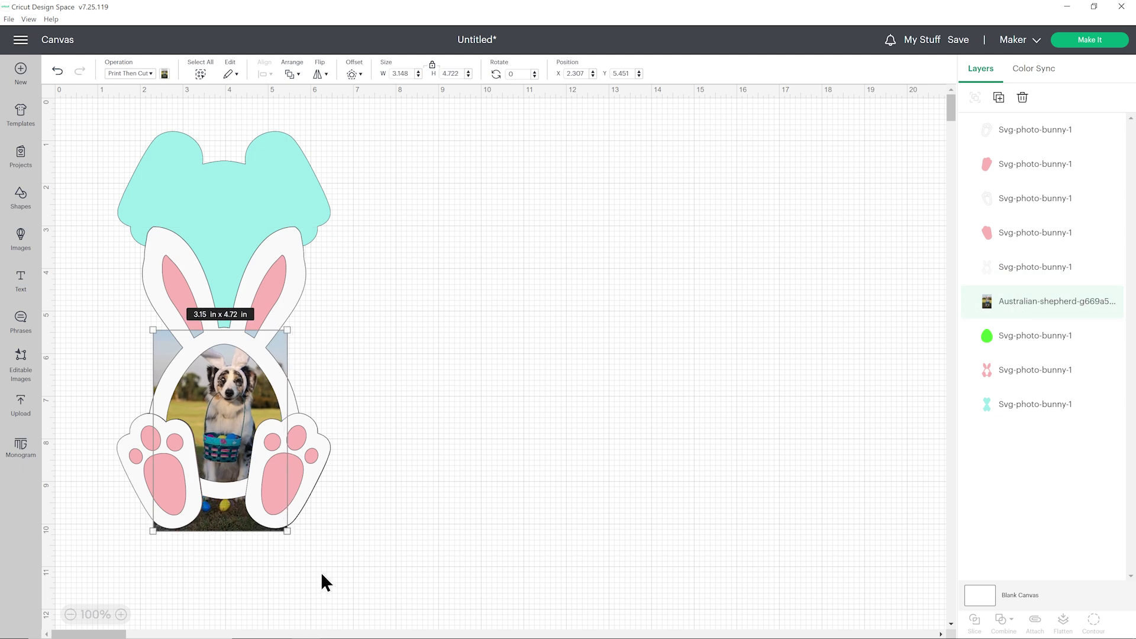
{"action": "left_click", "coordinate": [1006, 334], "text": "shift"}
{"action": "left_click", "coordinate": [975, 619]}
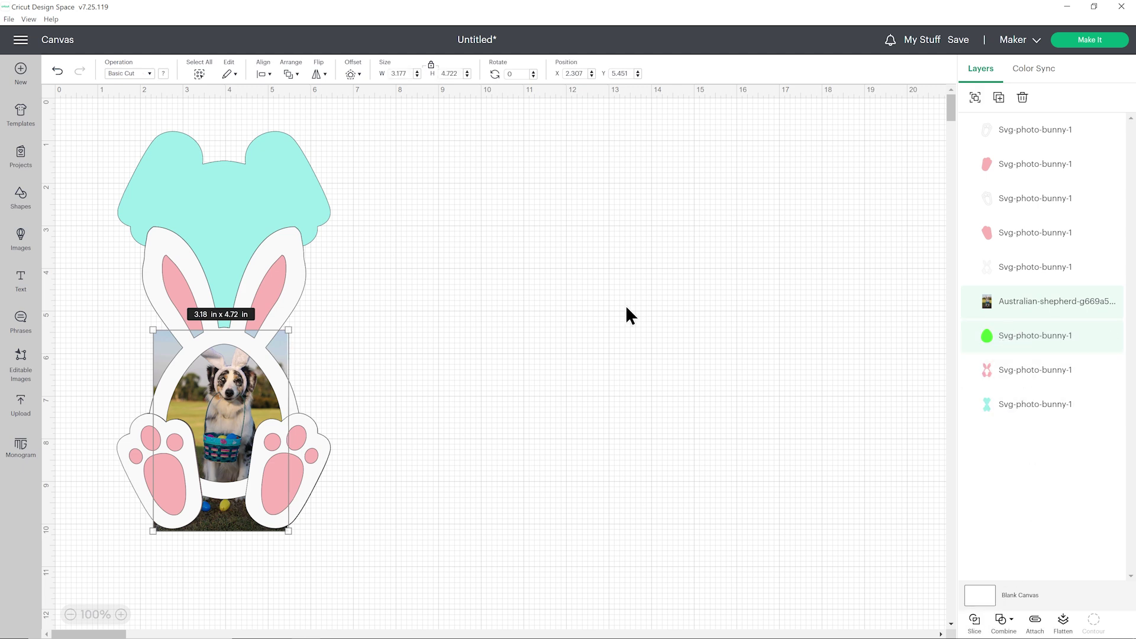
- Separate the slice results by moving the leftover photo frame, the egg-shaped photo and the green egg off the bunny
{"action": "left_click_drag", "start_coordinate": [287, 332], "coordinate": [546, 180]}
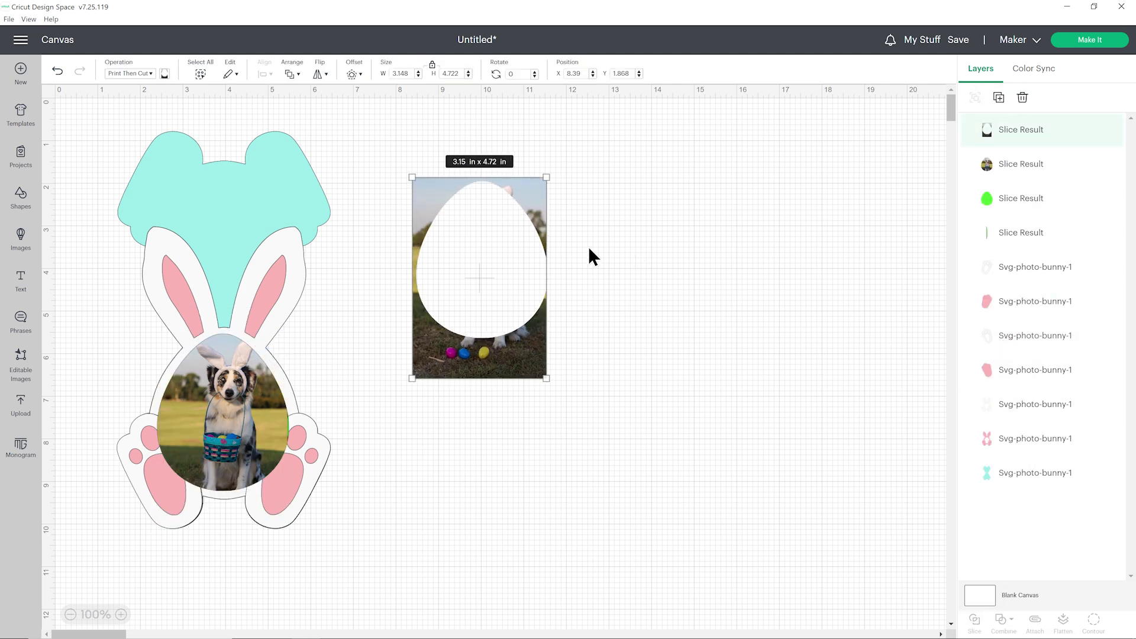
{"action": "left_click", "coordinate": [247, 438]}
{"action": "left_click_drag", "start_coordinate": [247, 439], "coordinate": [730, 321]}
{"action": "left_click", "coordinate": [657, 413]}
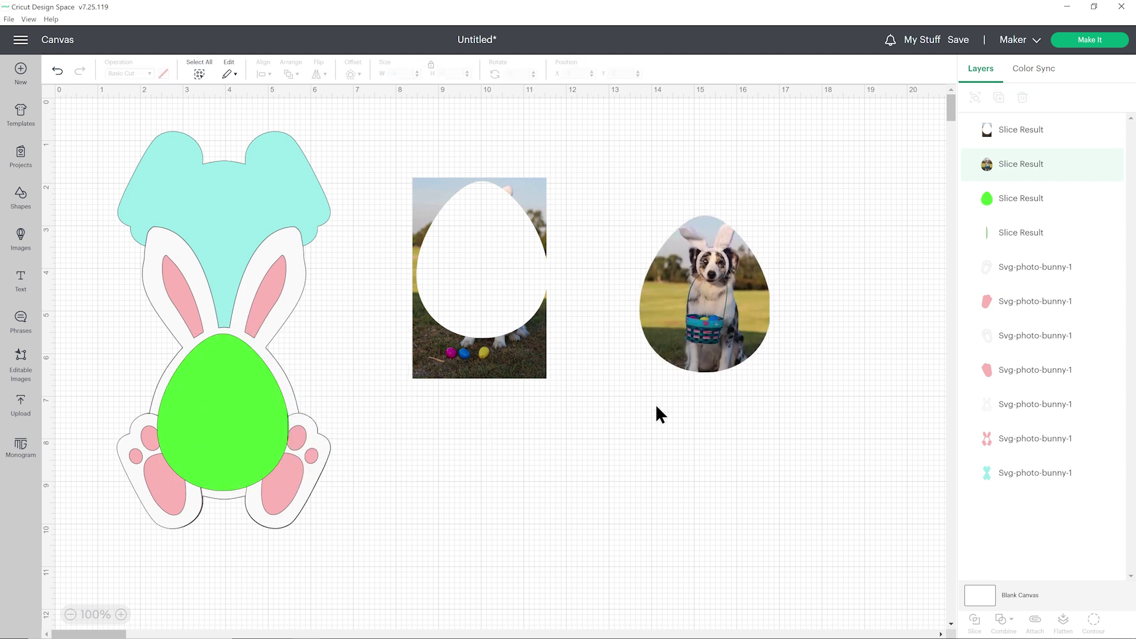
{"action": "left_click", "coordinate": [255, 411]}
{"action": "left_click_drag", "start_coordinate": [255, 410], "coordinate": [609, 441]}
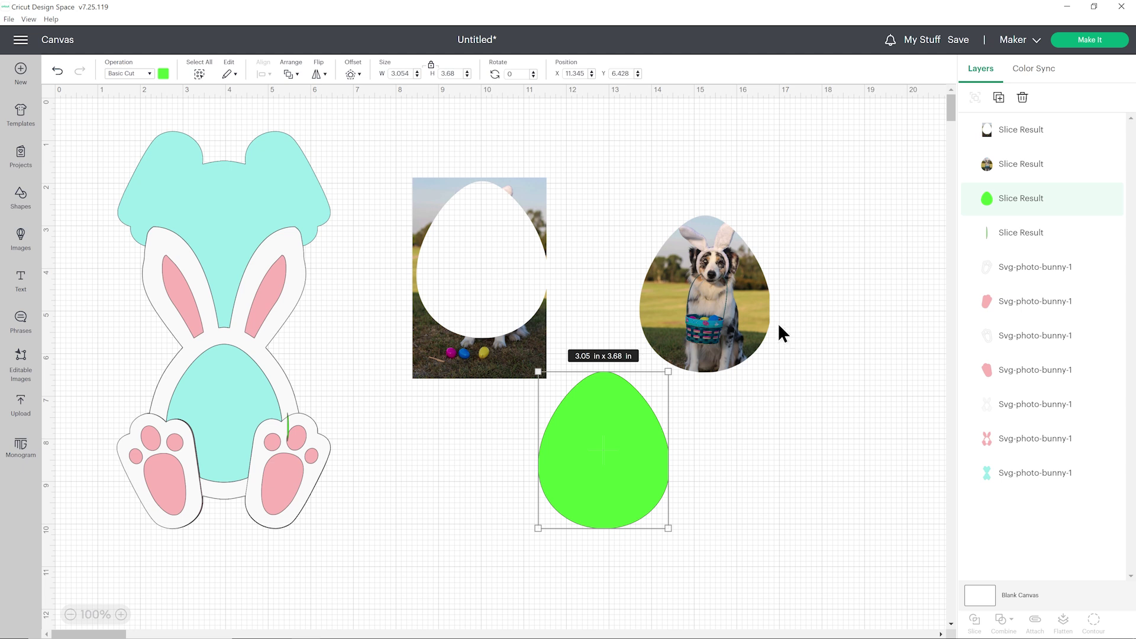
- Delete the green egg and the leftover photo frame, and bring the egg-shaped photo closer to the bunny
{"action": "key", "text": "Delete"}
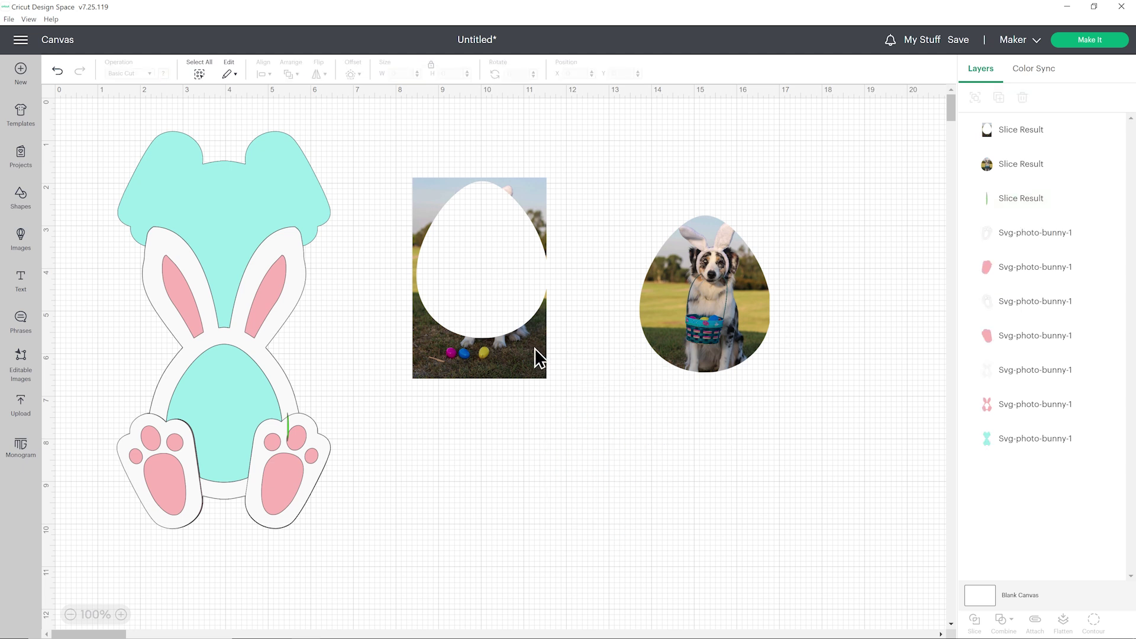
{"action": "left_click", "coordinate": [531, 347]}
{"action": "key", "text": "Delete"}
{"action": "left_click_drag", "start_coordinate": [707, 316], "coordinate": [519, 374]}
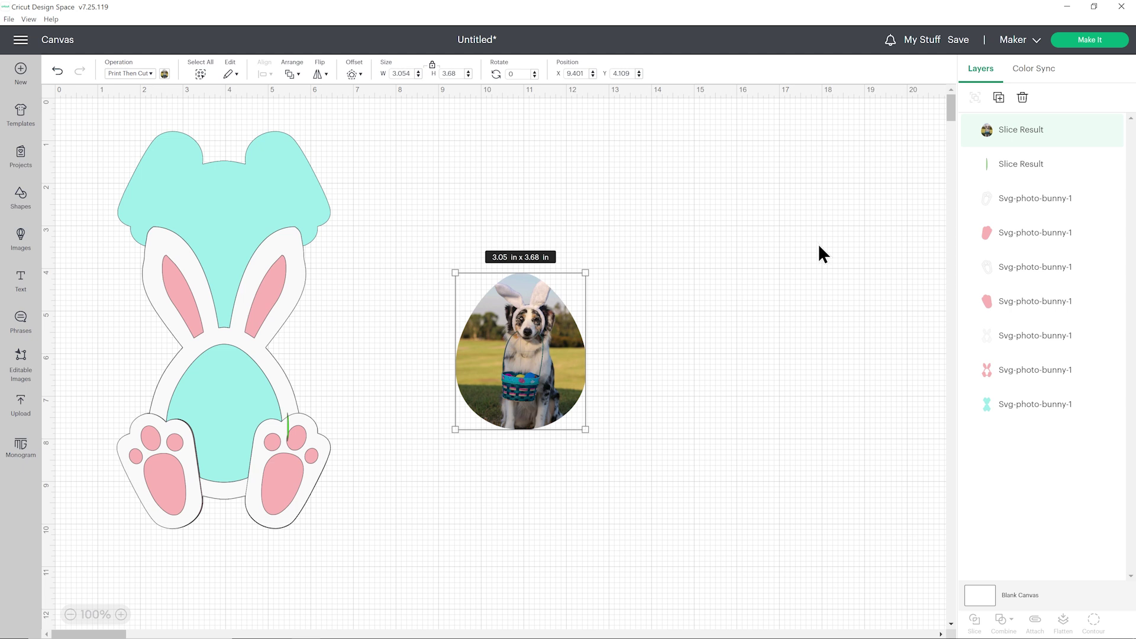
- Order the egg-shaped photo directly above the teal backing, fit it into the bunny's opening, and delete the thin green slice remnant
{"action": "left_click_drag", "start_coordinate": [1033, 131], "coordinate": [1055, 354]}
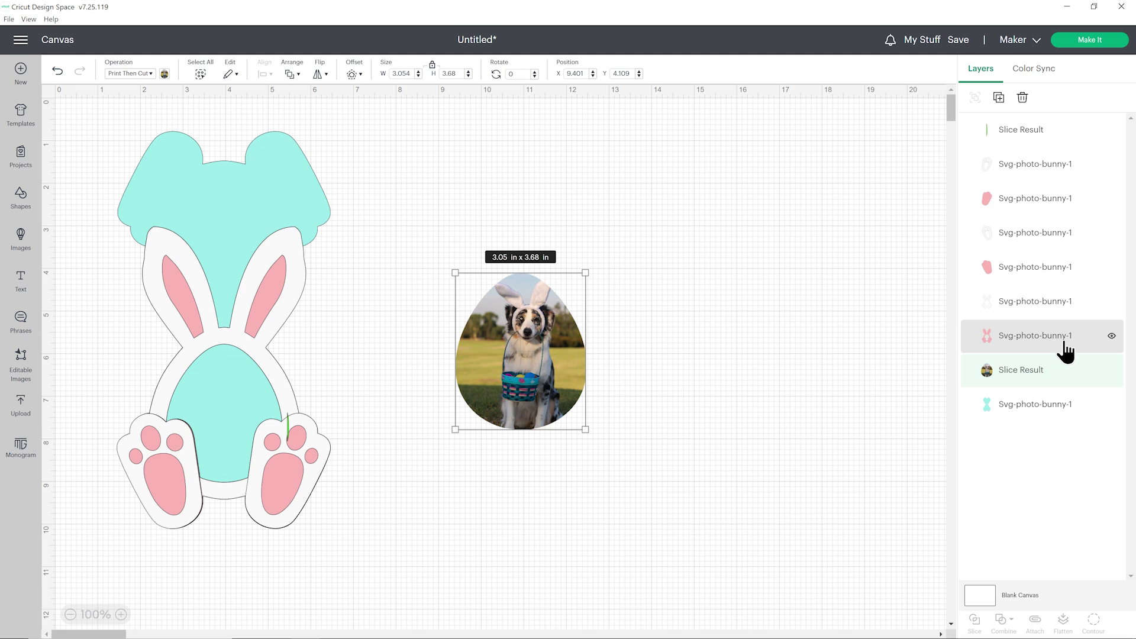
{"action": "left_click_drag", "start_coordinate": [558, 345], "coordinate": [261, 396]}
{"action": "left_click", "coordinate": [1013, 132]}
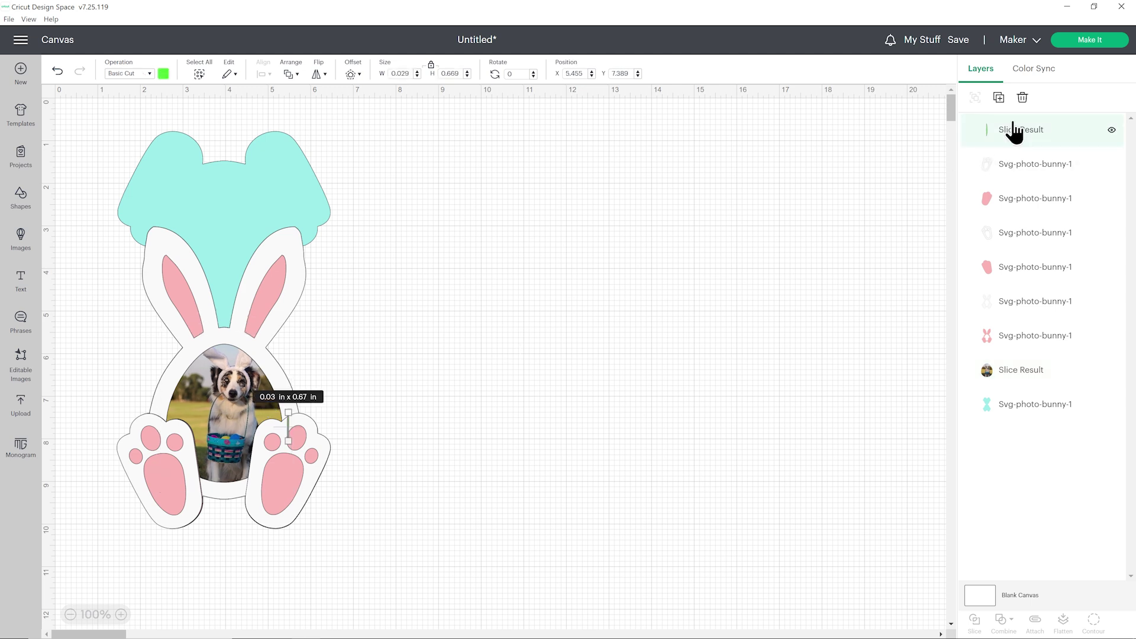
{"action": "key", "text": "Delete"}
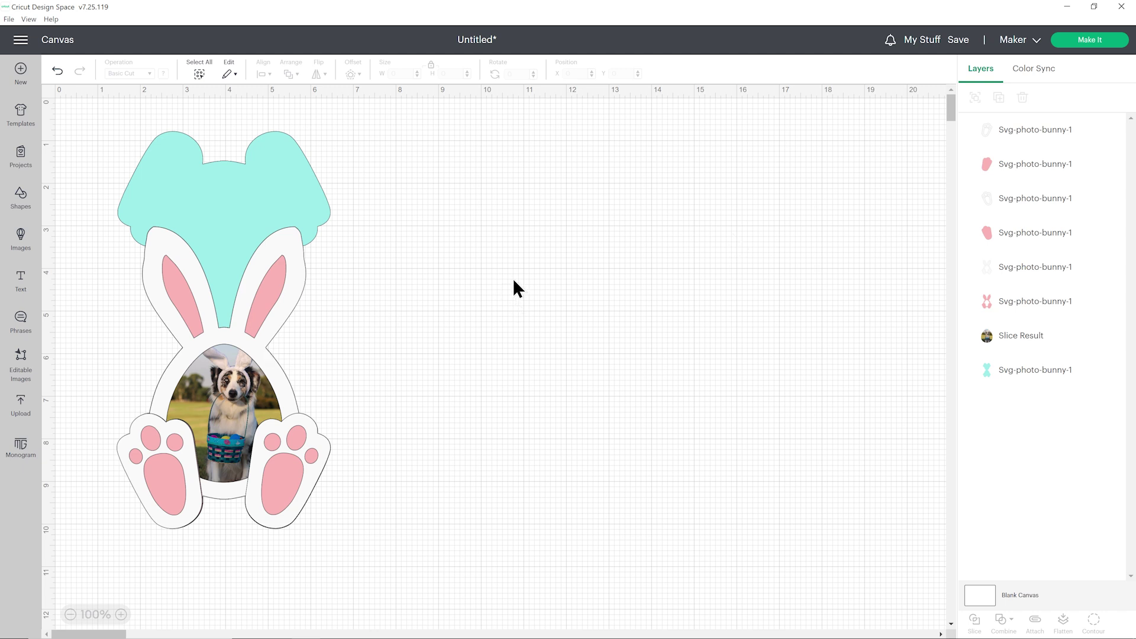
- Send the assembled bunny design to the mat preparation stage
{"action": "left_click", "coordinate": [1089, 40]}
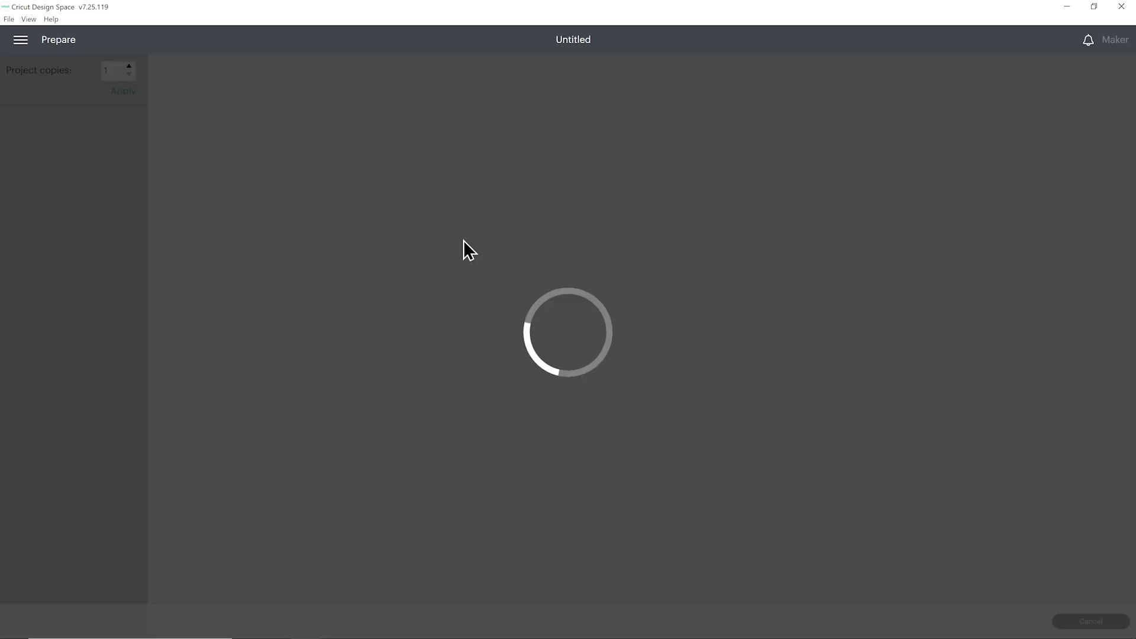